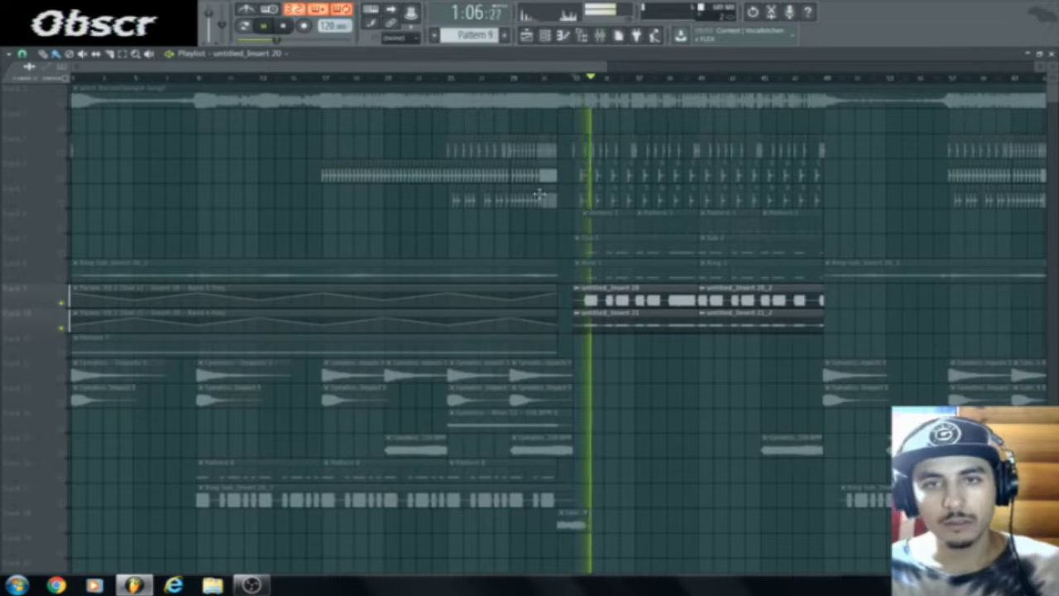
- Unmute the track holding the six short 808 clips and play the second drop from 2:08
drag(561, 69, 884, 72)
key(space)
click(62, 255)
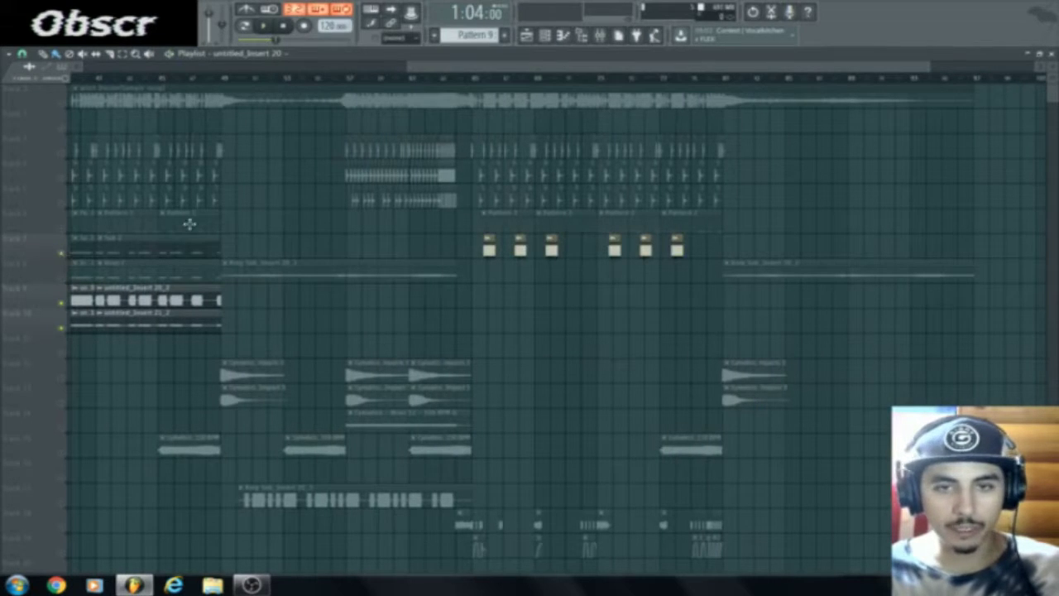
click(470, 79)
key(space)
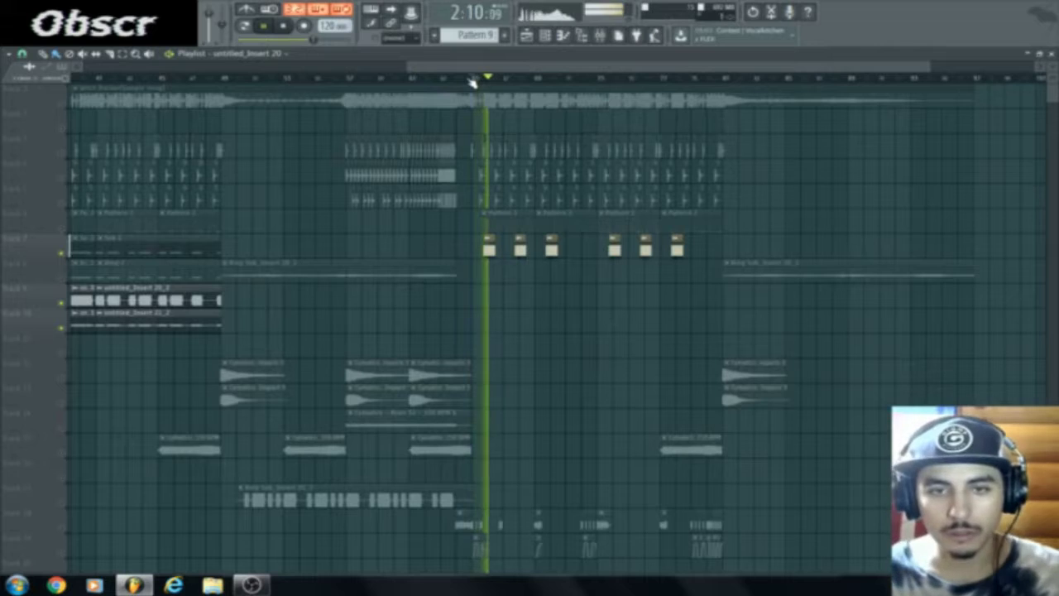
key(space)
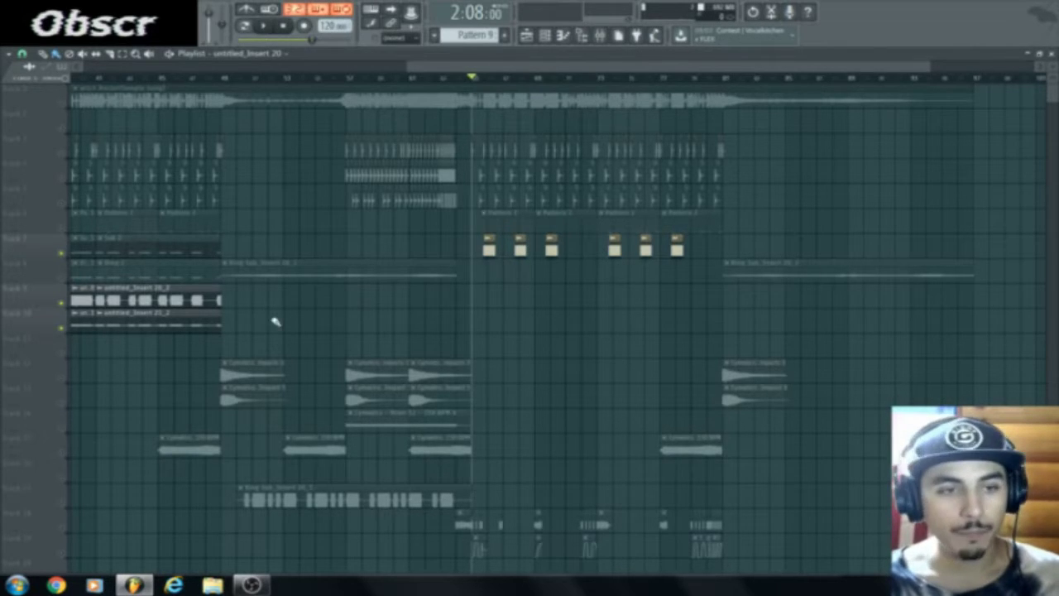
- Open the Serum channel routed to insert 20 and examine its sub oscillator and effects rack
key(F6)
click(147, 265)
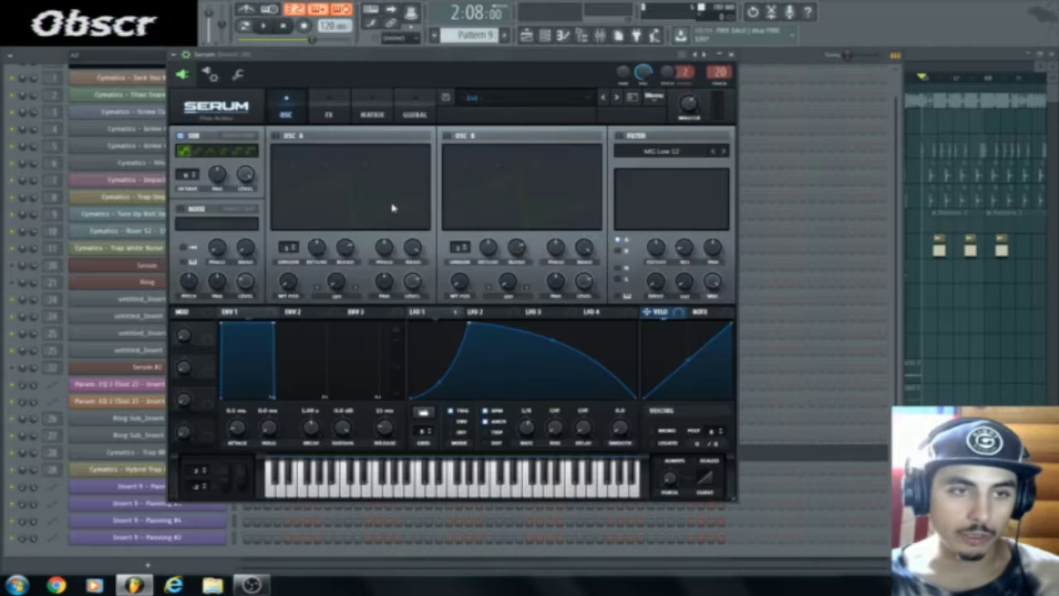
drag(501, 58, 621, 80)
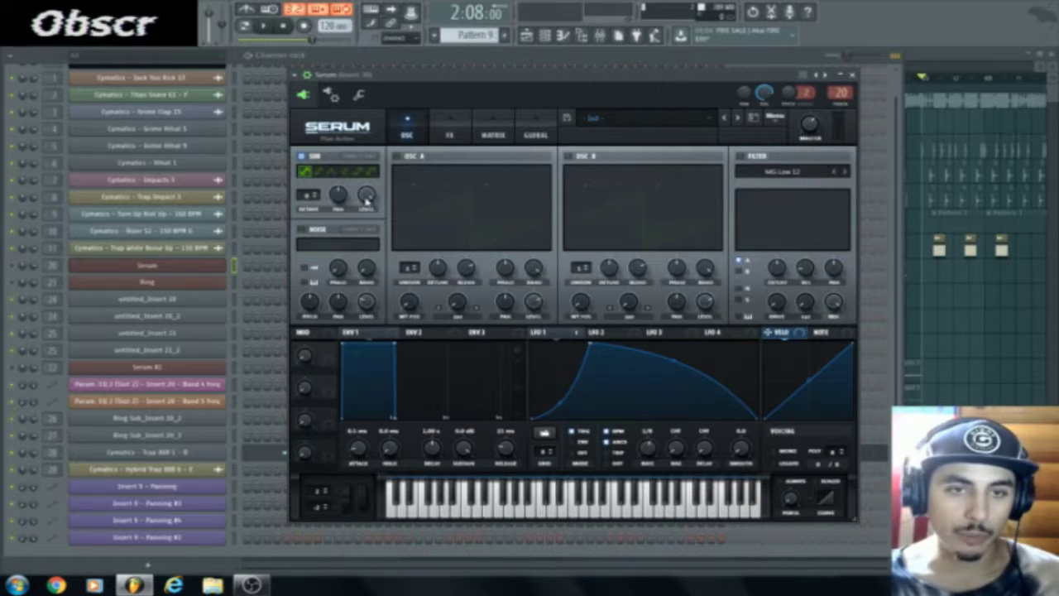
click(454, 124)
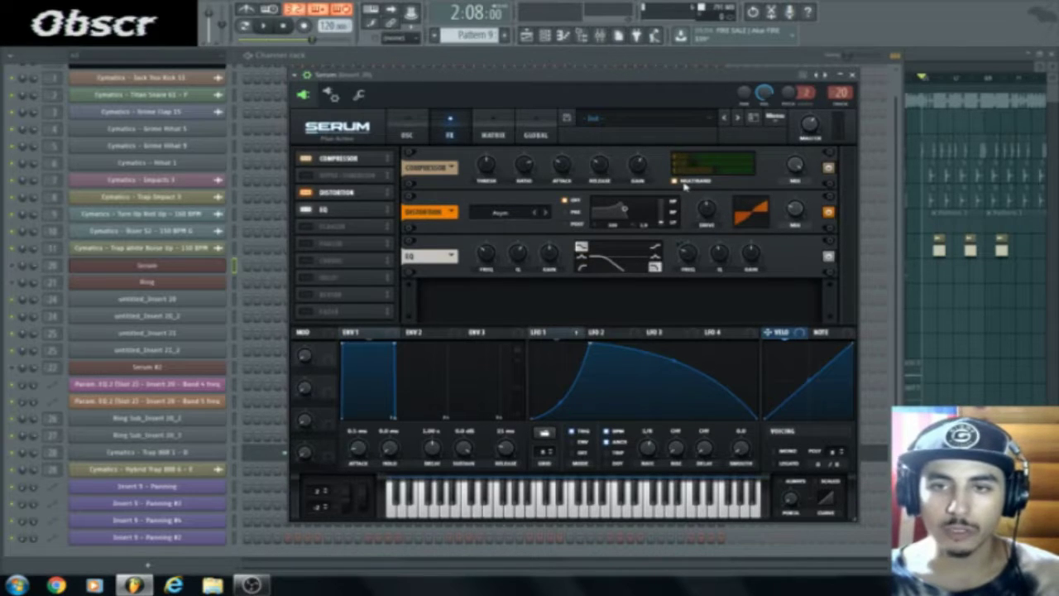
- Examine the compressor, distortion and EQ settings, including LFO 1's link to the EQ's second frequency knob, and close the synth
click(639, 168)
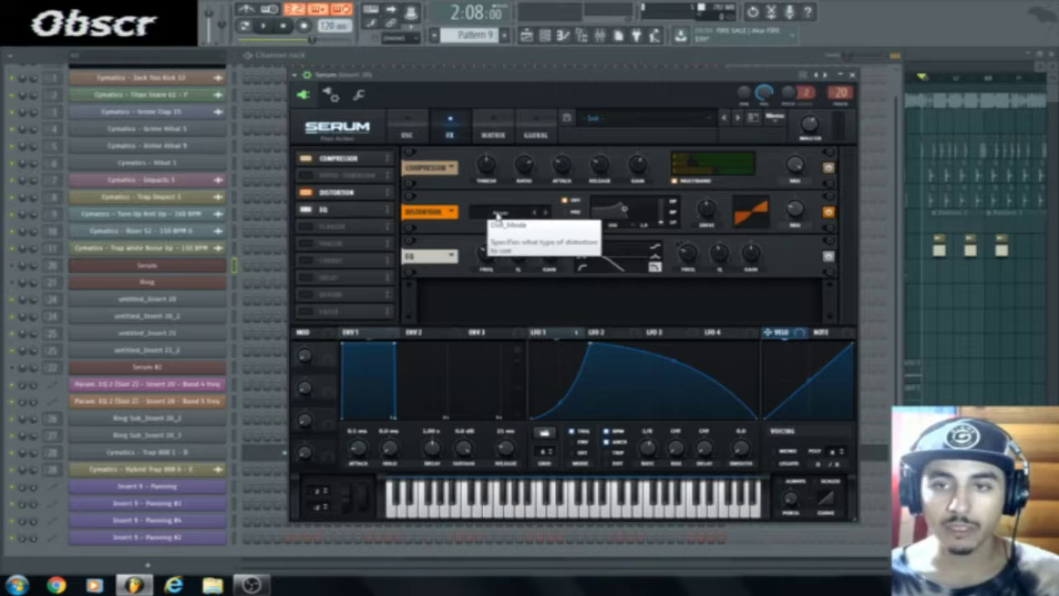
mouse_move(710, 215)
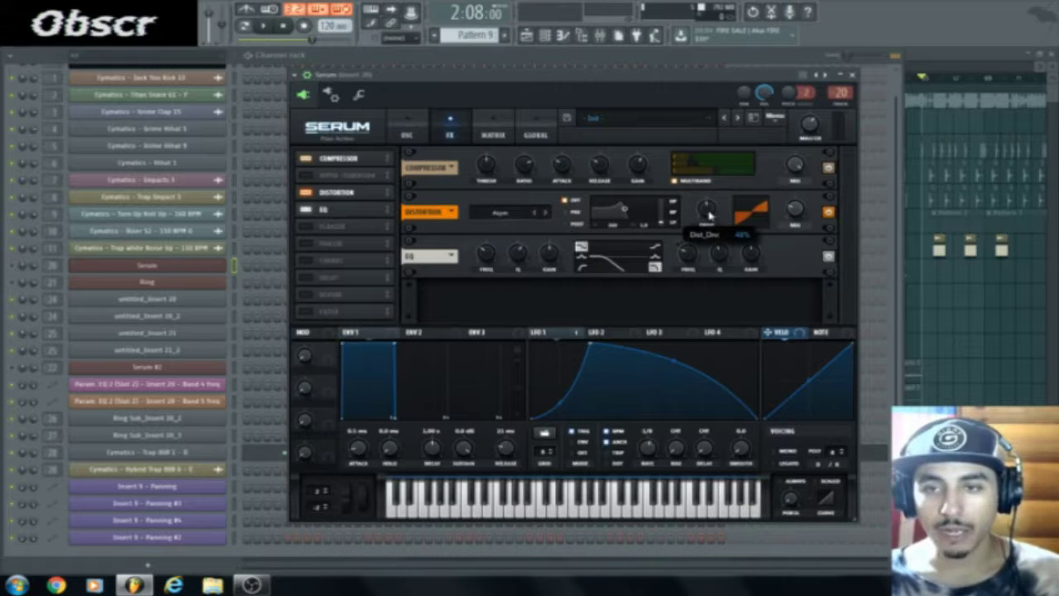
mouse_move(801, 217)
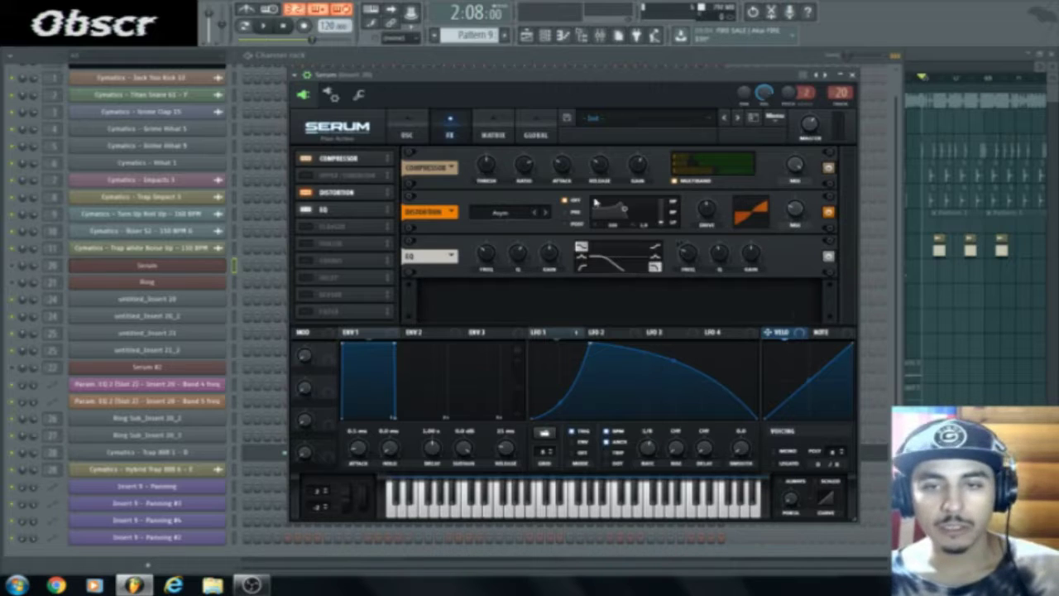
drag(555, 333, 686, 253)
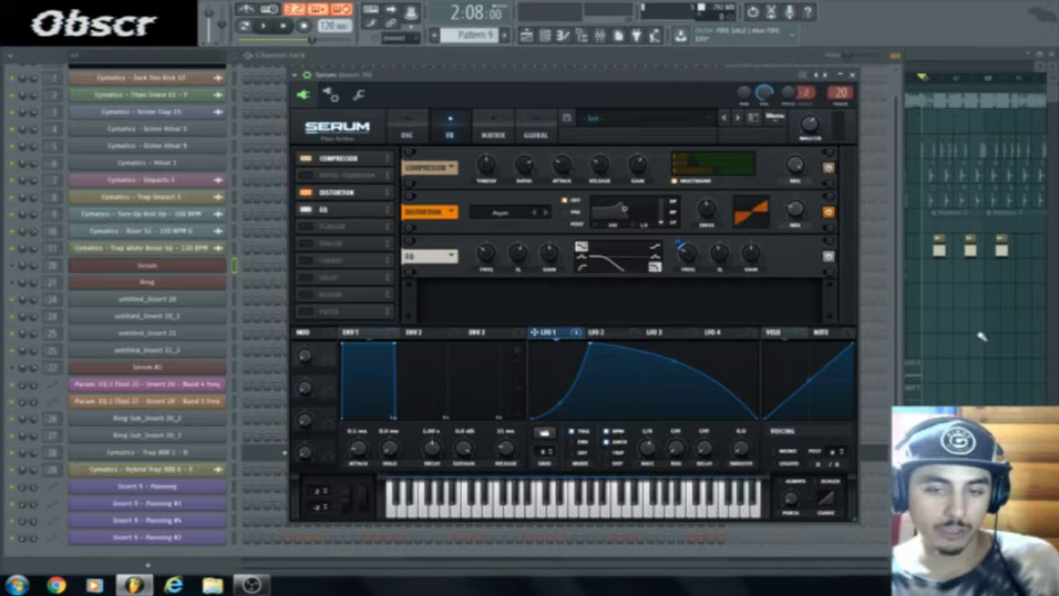
click(853, 75)
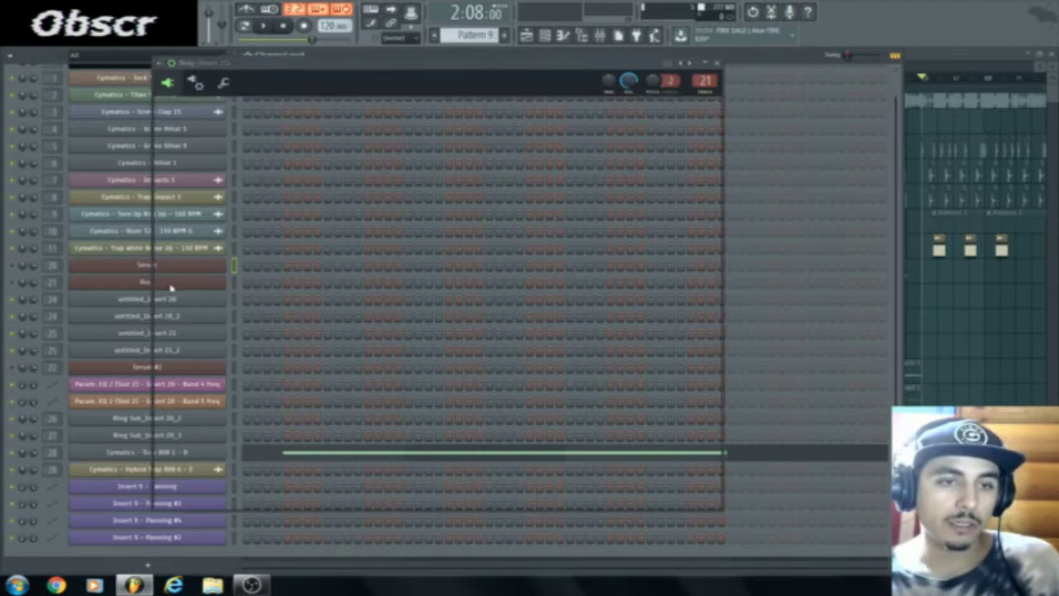
- Open the Ring channel's Serum and examine its sub oscillator level modulation and its effects rack
click(176, 286)
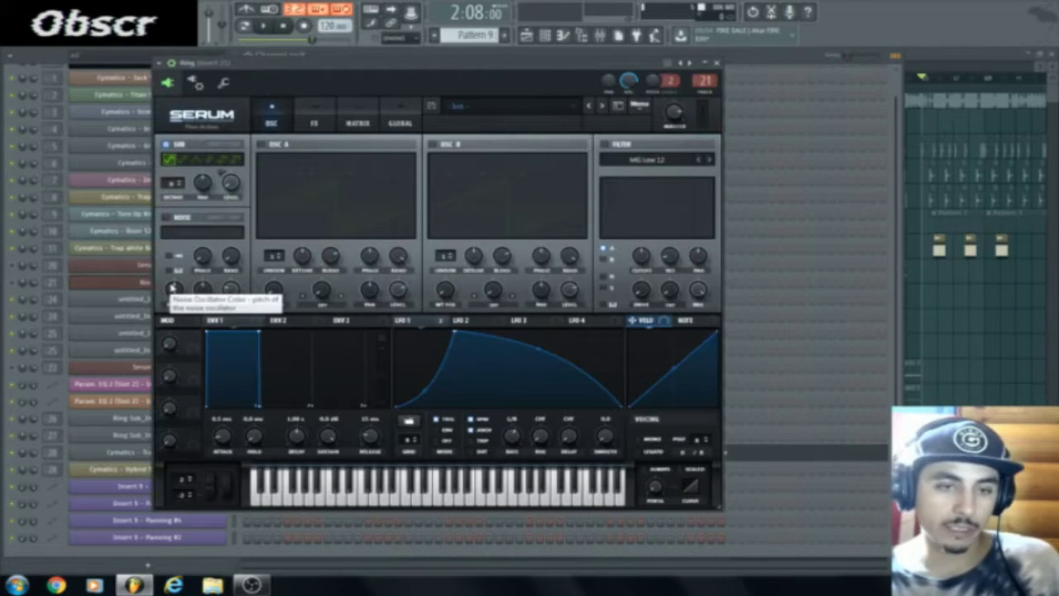
drag(490, 64, 607, 73)
click(447, 129)
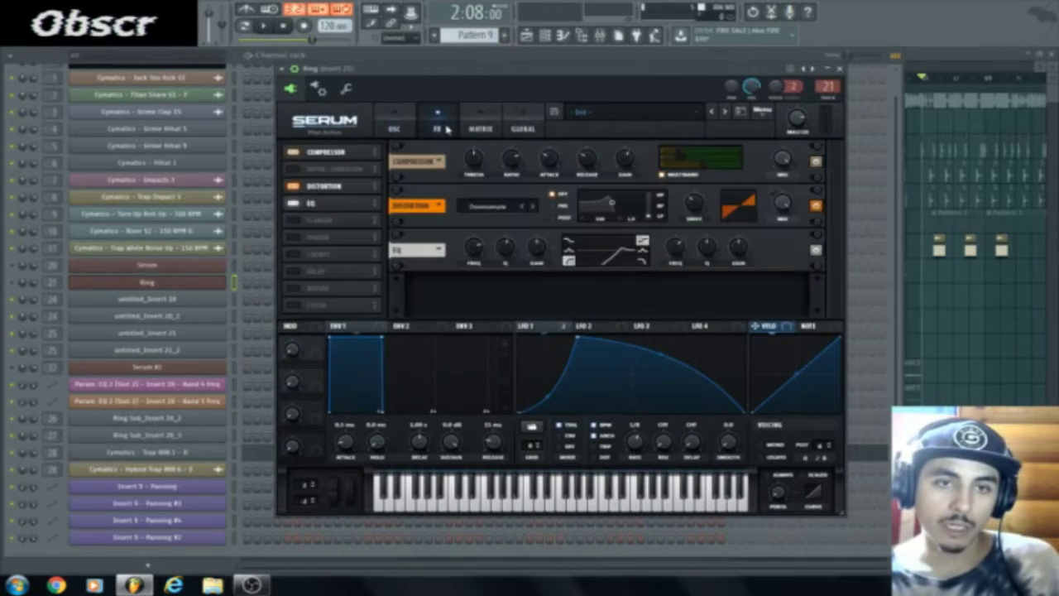
click(411, 128)
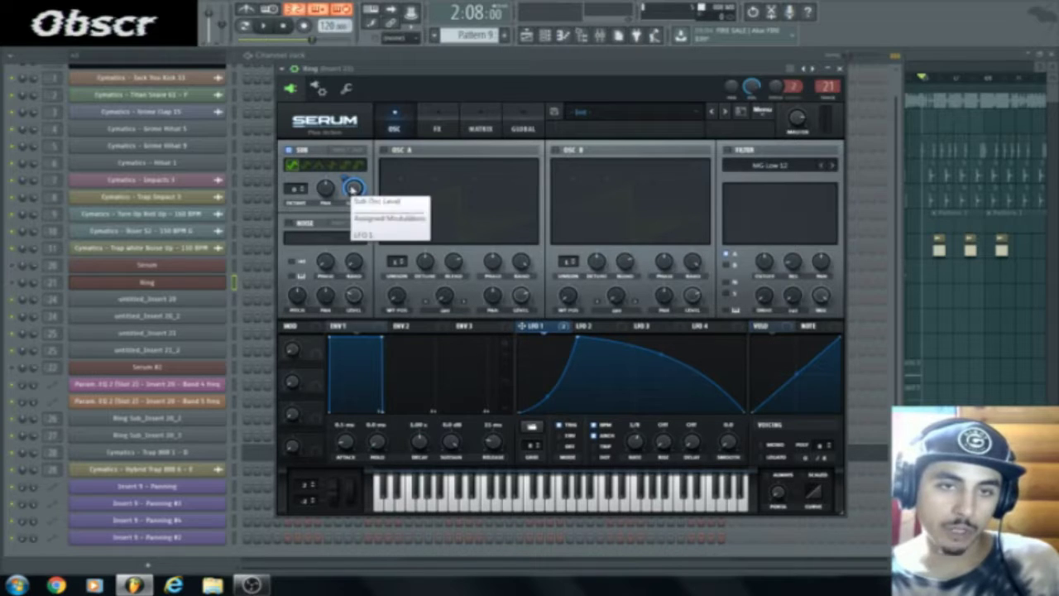
click(426, 126)
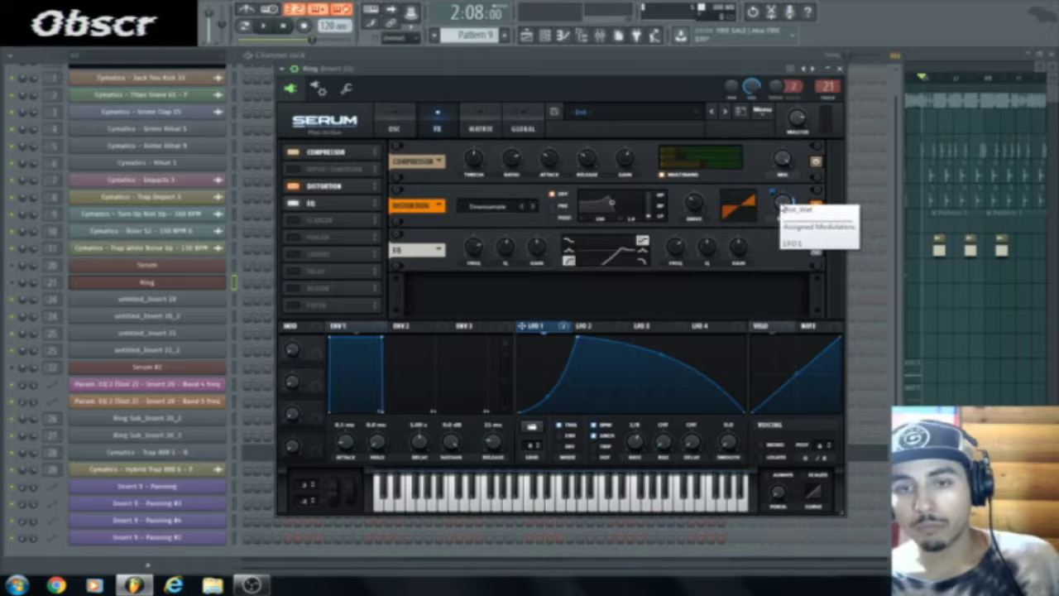
- Examine the Ring patch's distortion mix modulation and its EQ low-band frequency and gain, and close the synth
drag(784, 210, 786, 206)
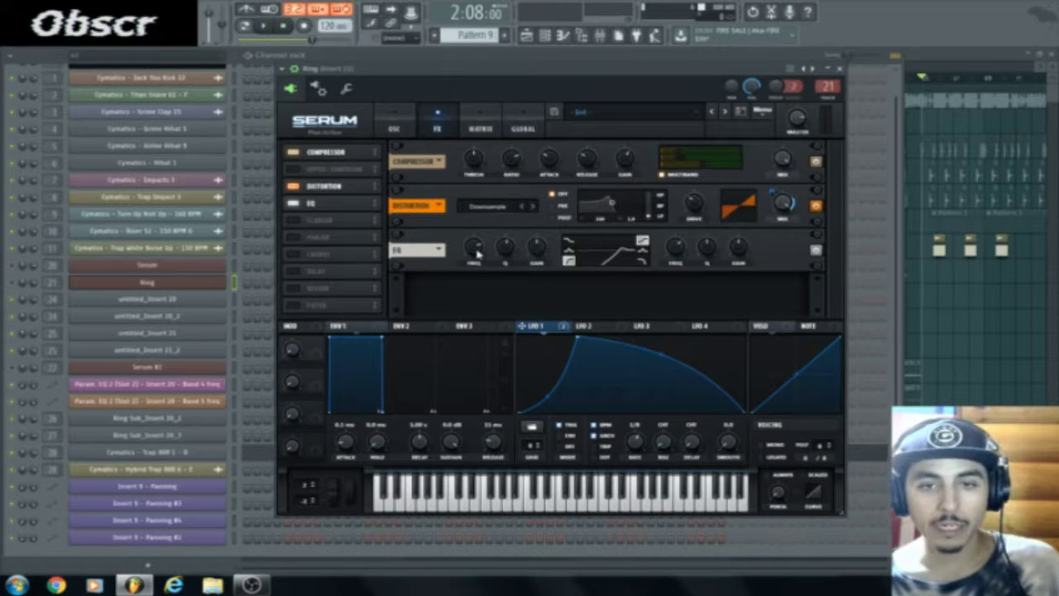
mouse_move(477, 254)
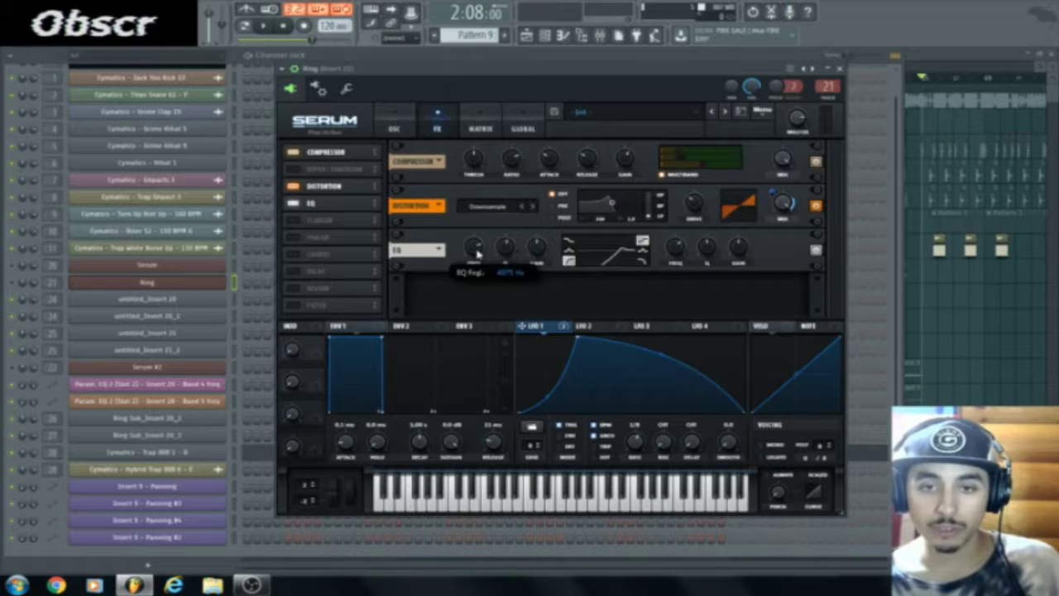
mouse_move(540, 251)
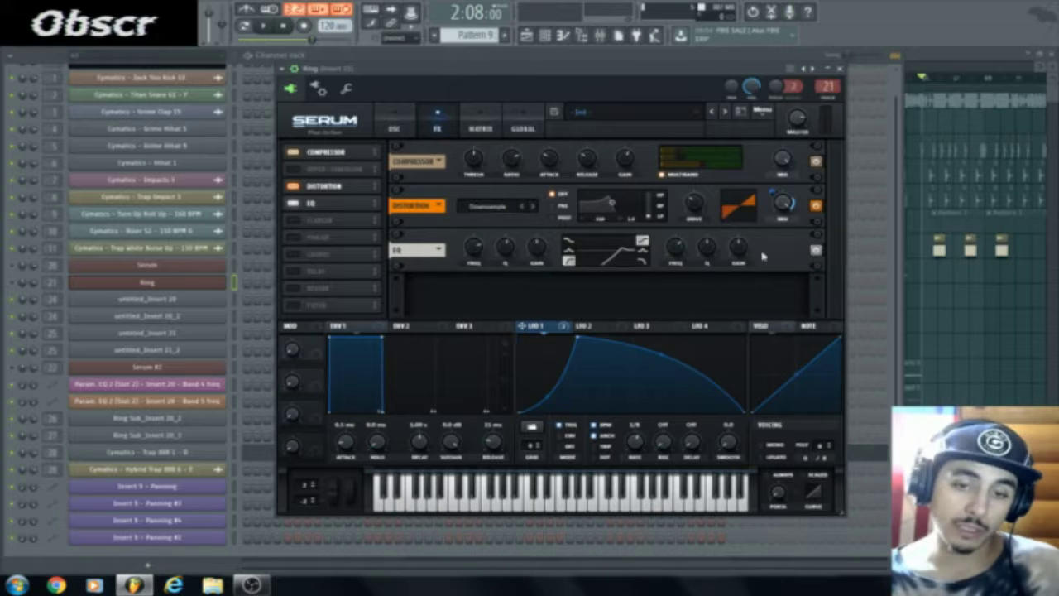
click(838, 70)
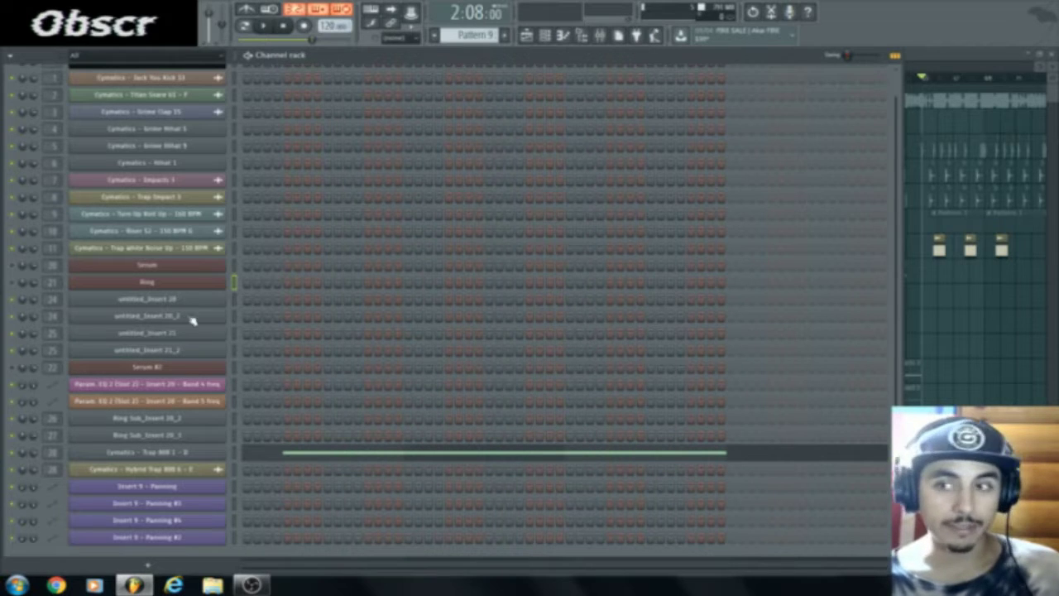
- Open the Cymatics Hybrid Trap 808 6 sample from the first 808 clip in the second drop, audition it and close it
click(1014, 360)
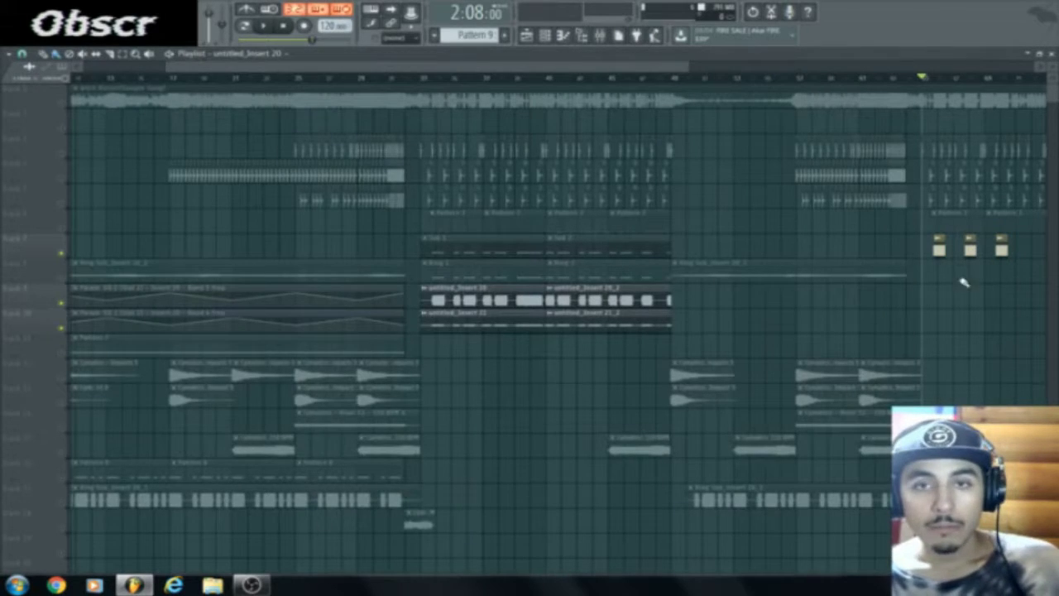
drag(504, 66, 747, 104)
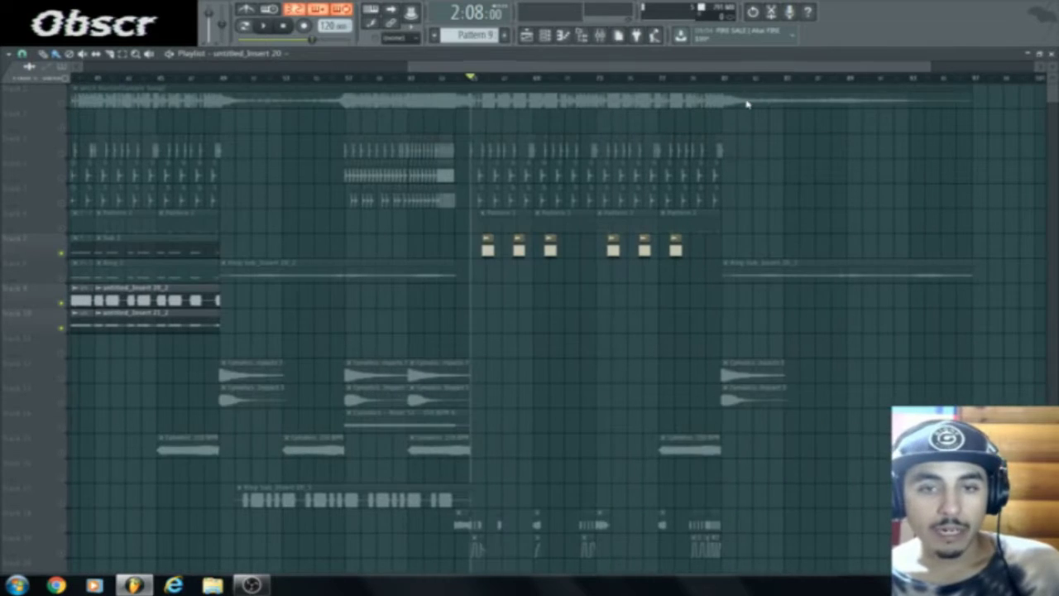
click(488, 248)
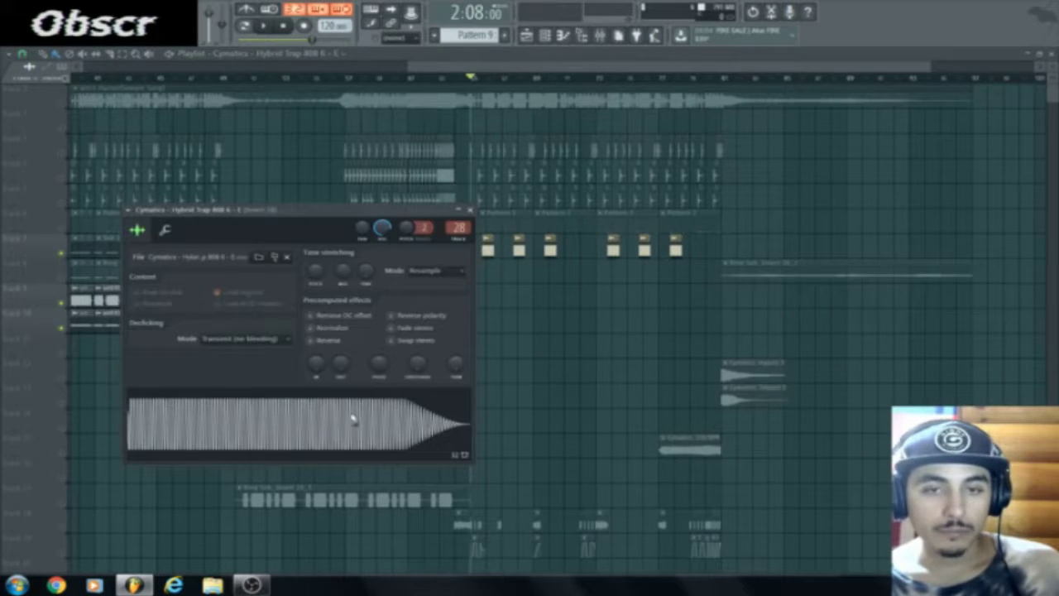
click(348, 421)
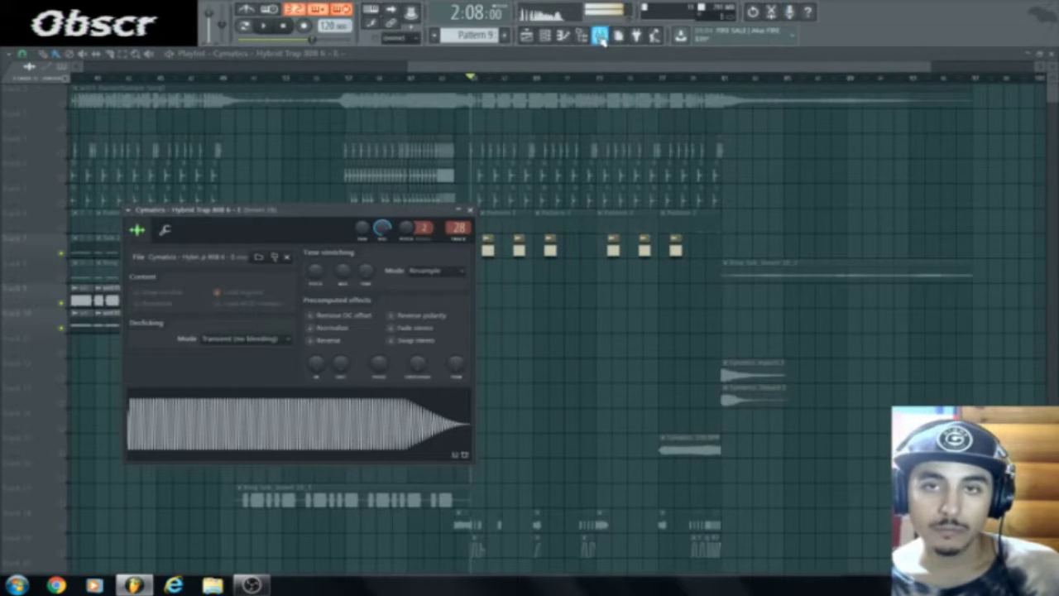
click(602, 37)
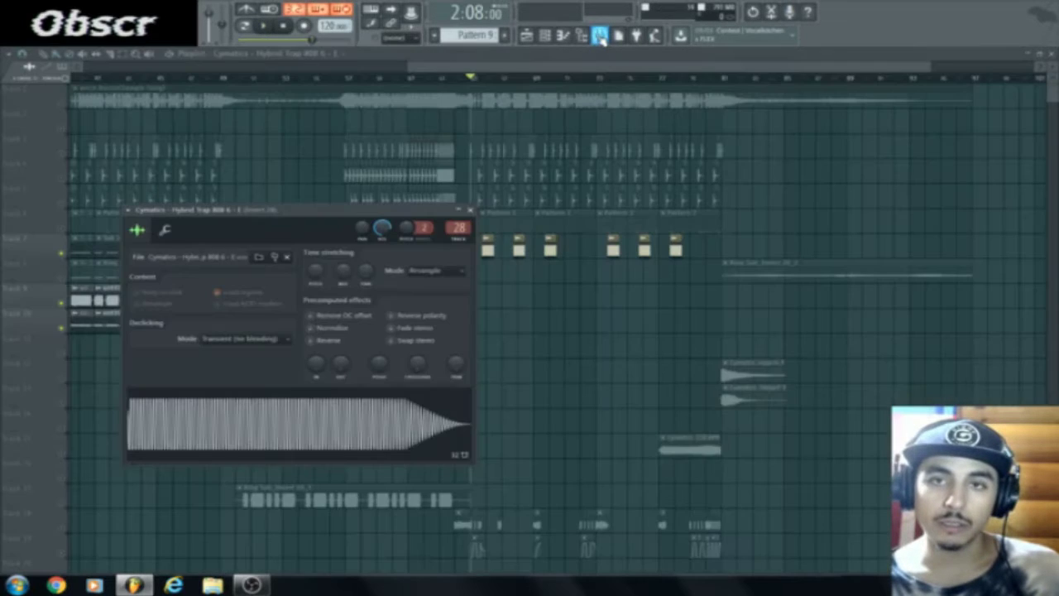
click(601, 36)
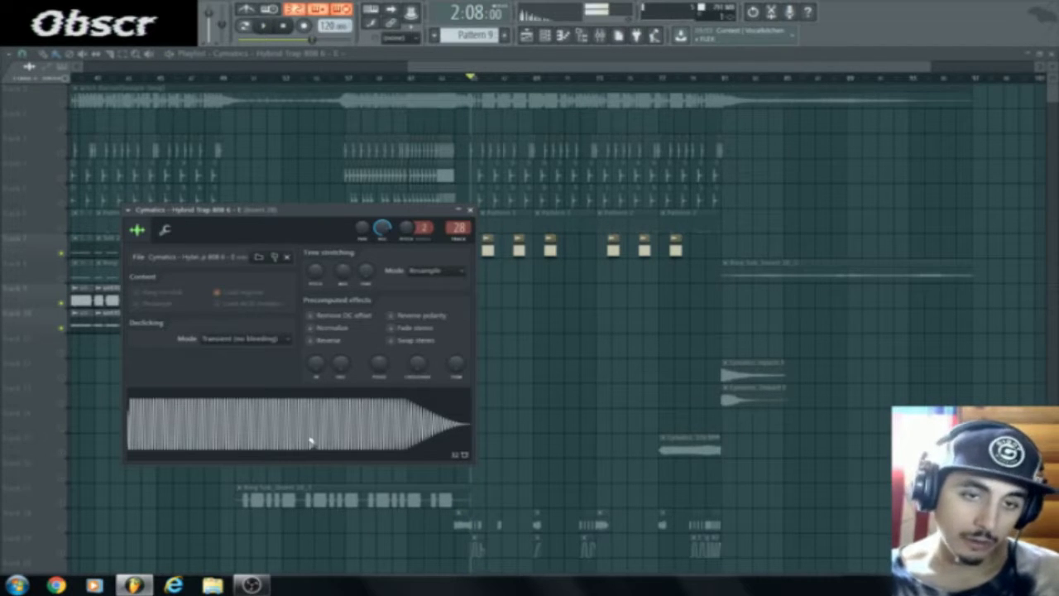
click(285, 27)
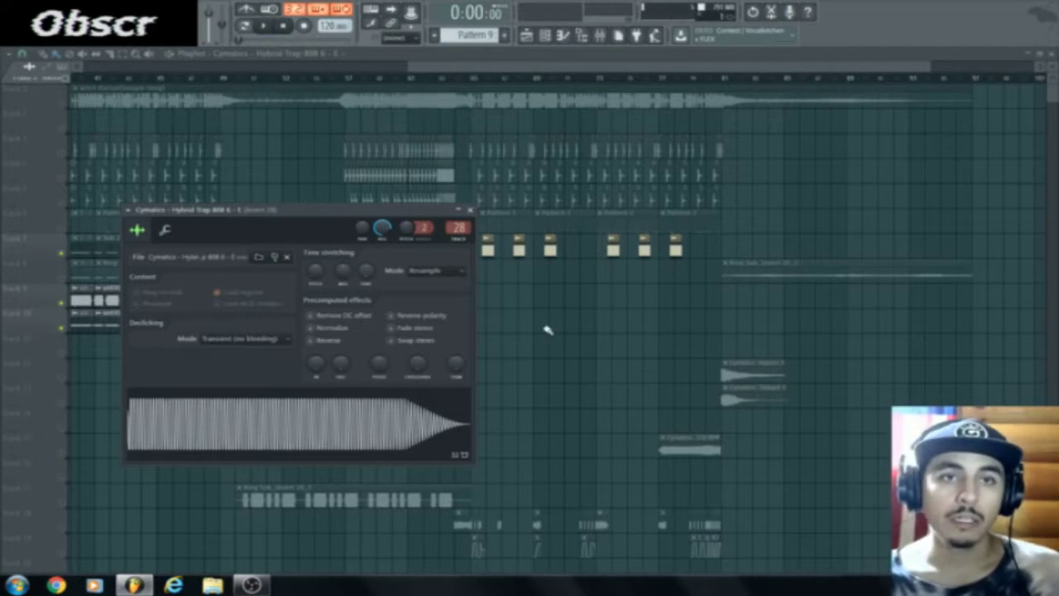
click(470, 209)
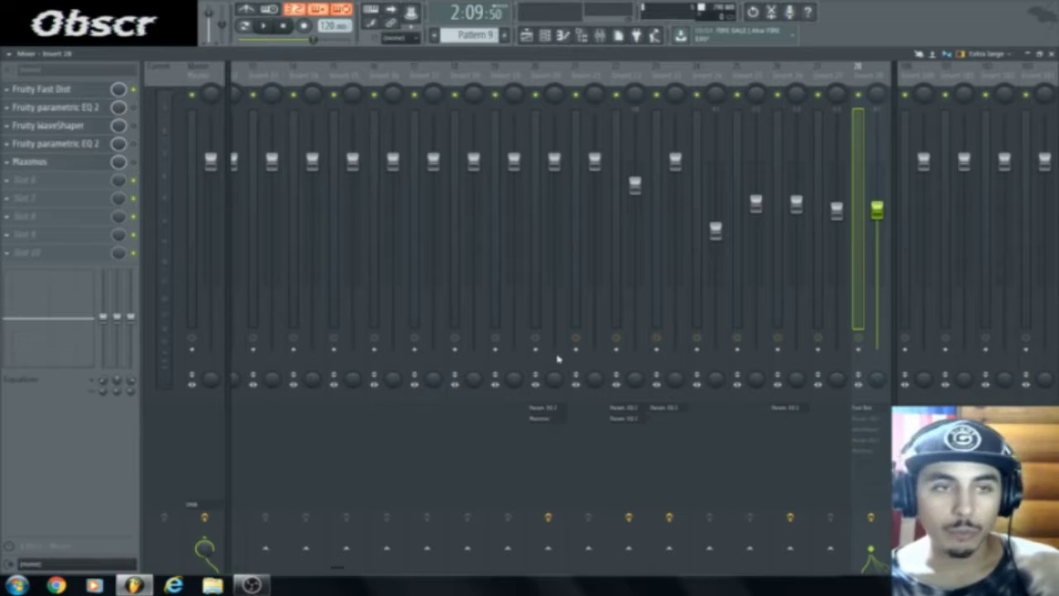
- Examine the Fruity Fast Dist on mixer insert 28, close it, and play the 808 with only that distortion active
click(71, 93)
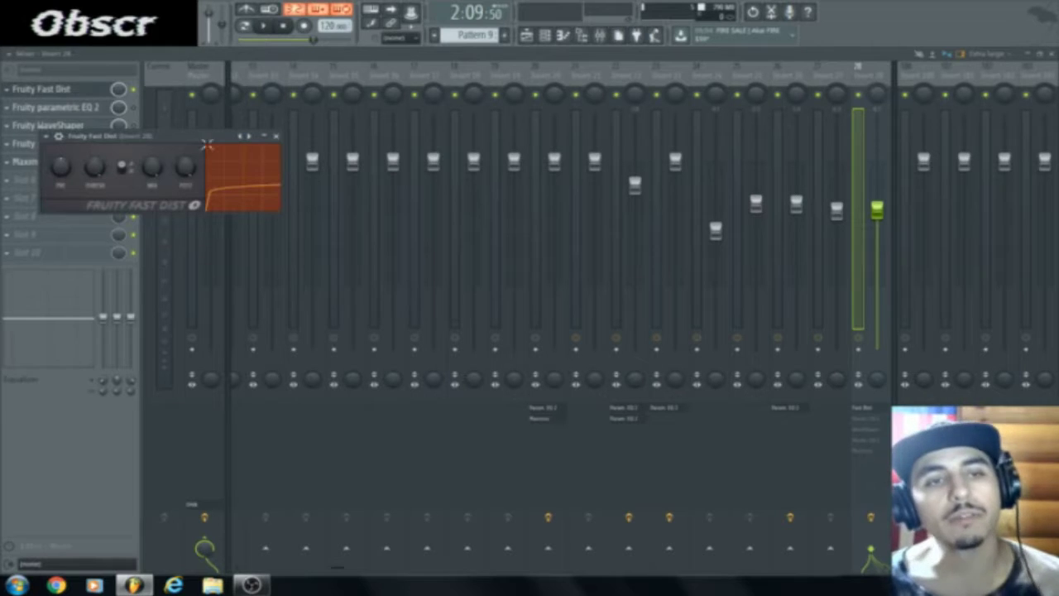
drag(213, 144, 576, 155)
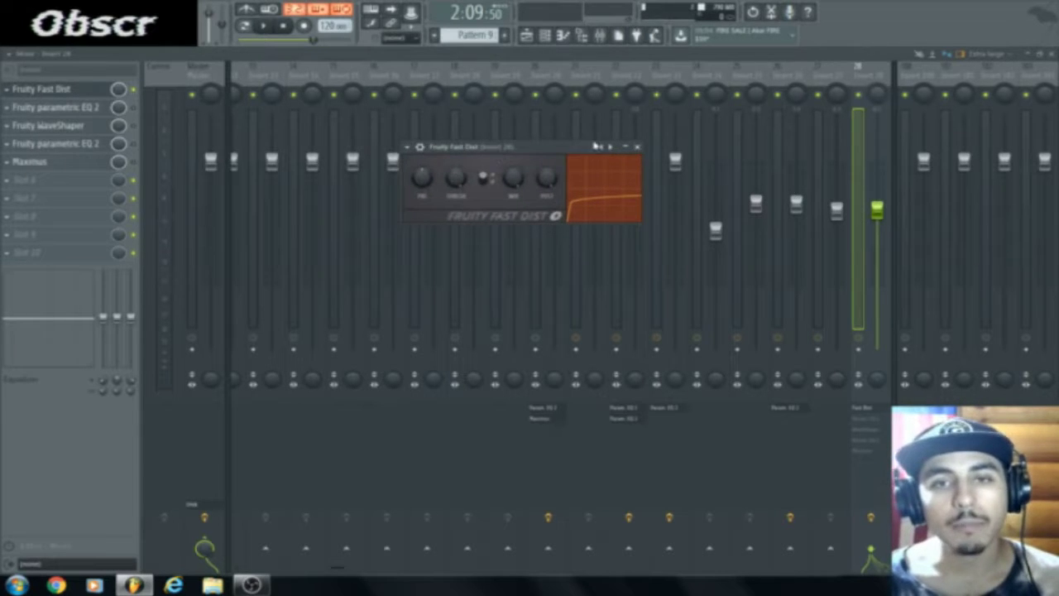
click(637, 146)
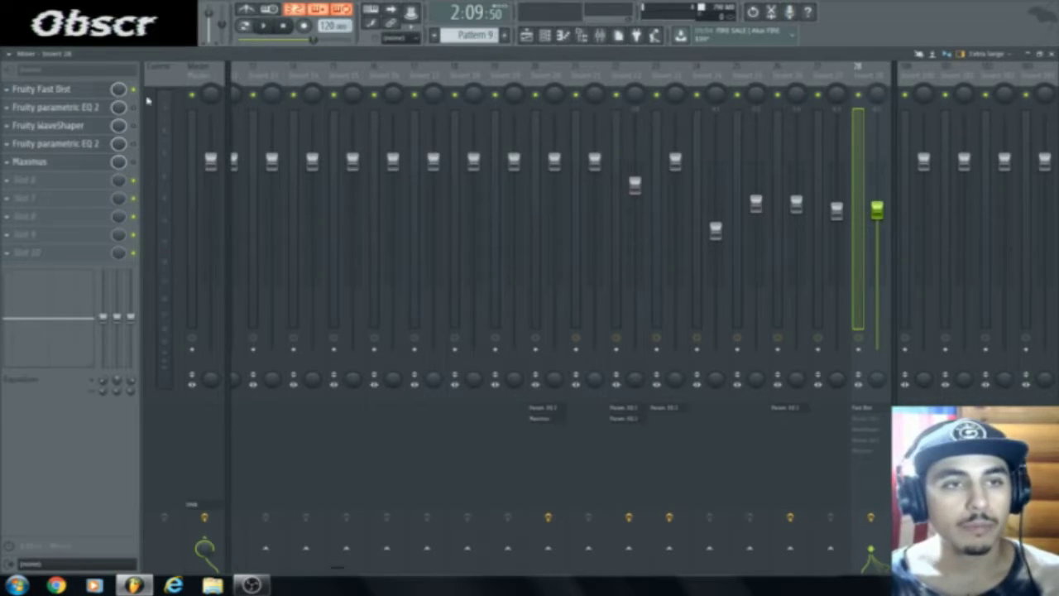
key(space)
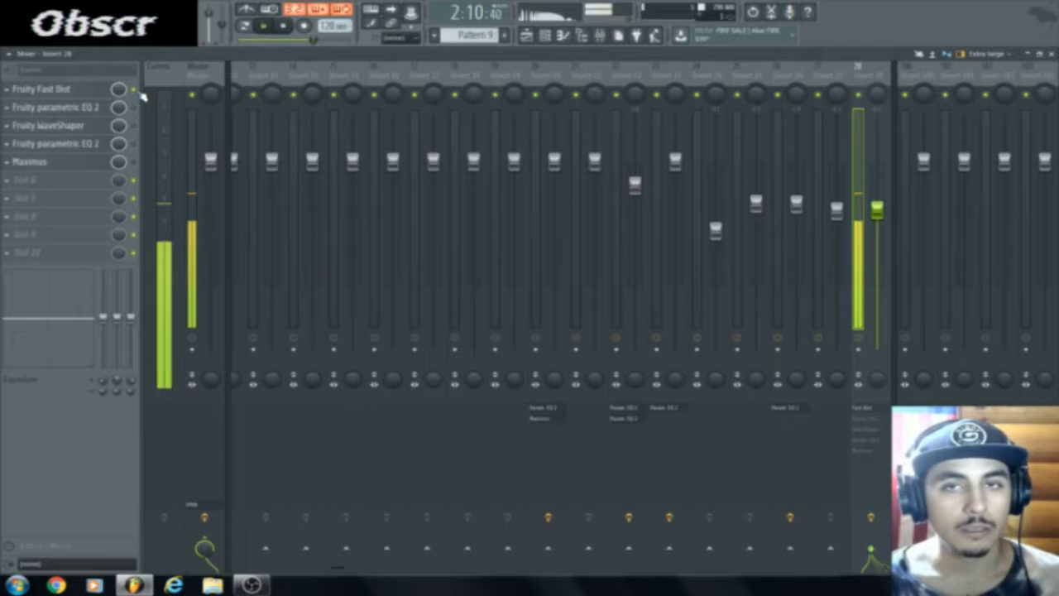
key(space)
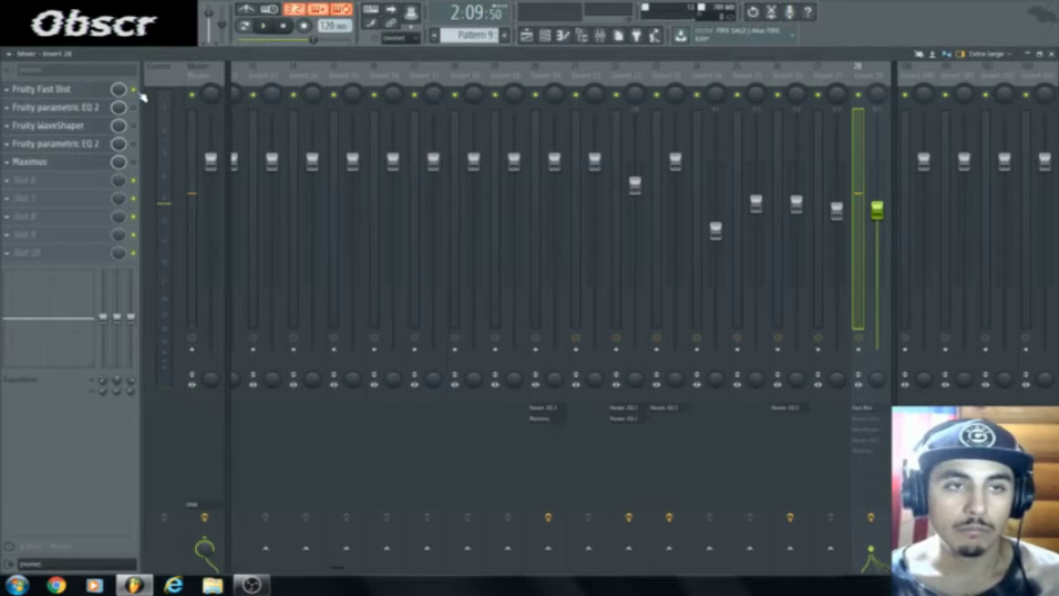
- Enable the first Fruity parametric EQ 2 on insert 28, play the 808 through it, and open the EQ to show its curve
click(97, 110)
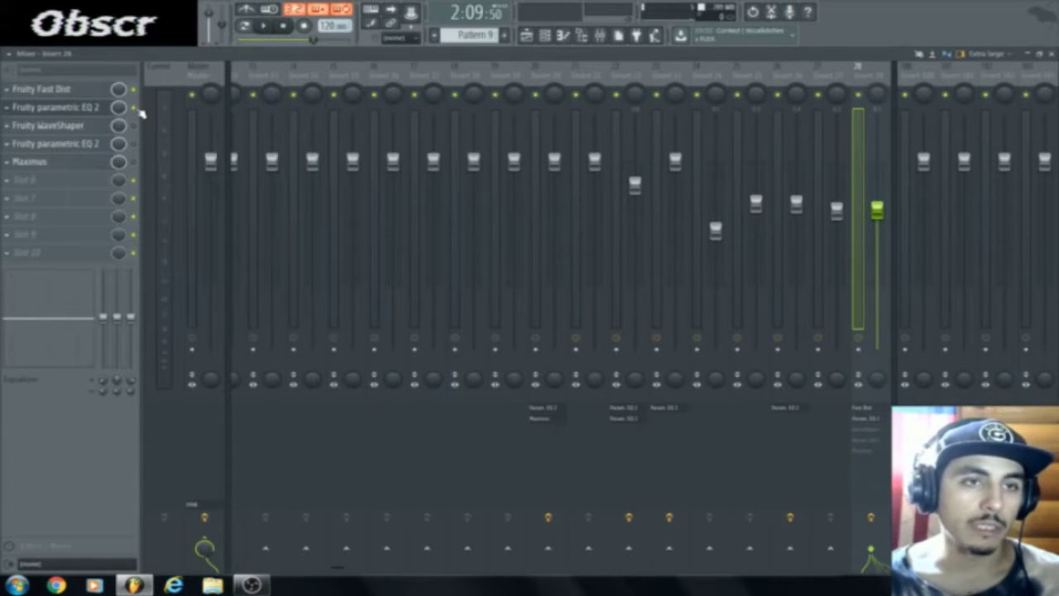
click(96, 111)
key(space)
key(space)
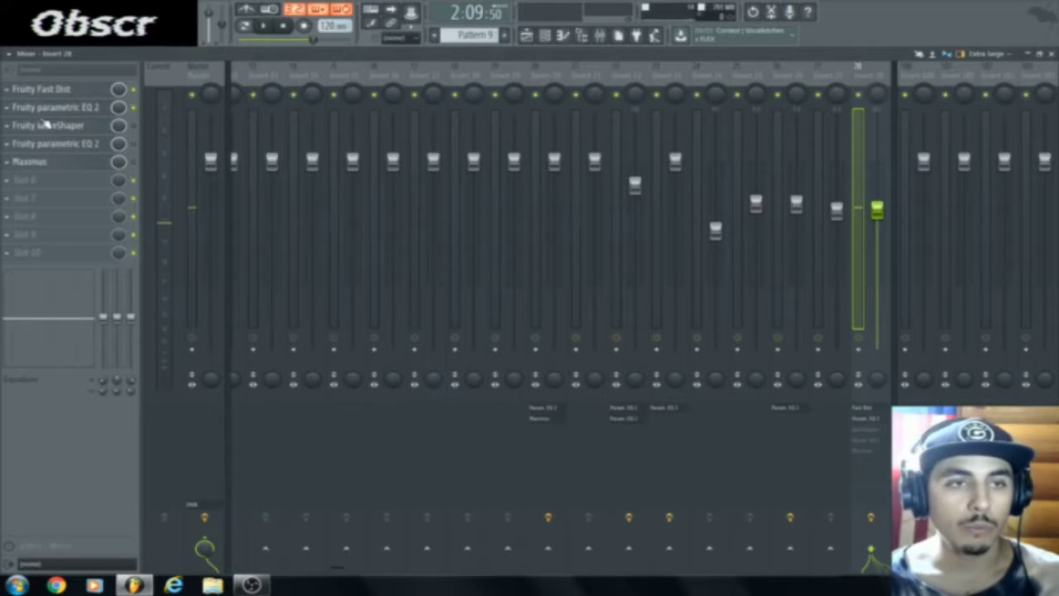
click(76, 109)
drag(249, 153, 513, 102)
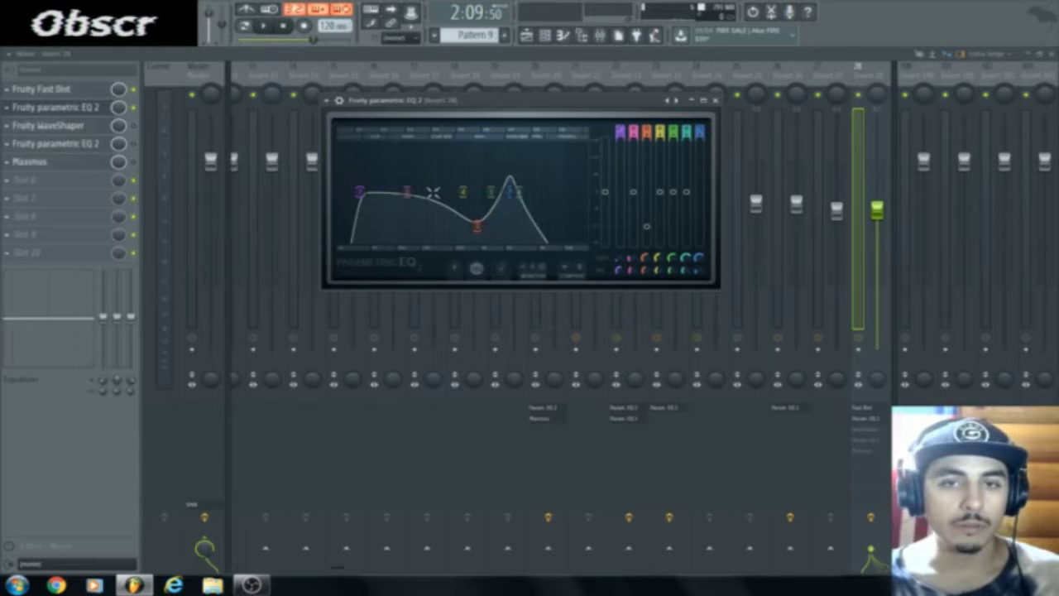
- Play the 808 briefly with the first Fruity parametric EQ 2 open on insert 28, and close the EQ
key(space)
key(space)
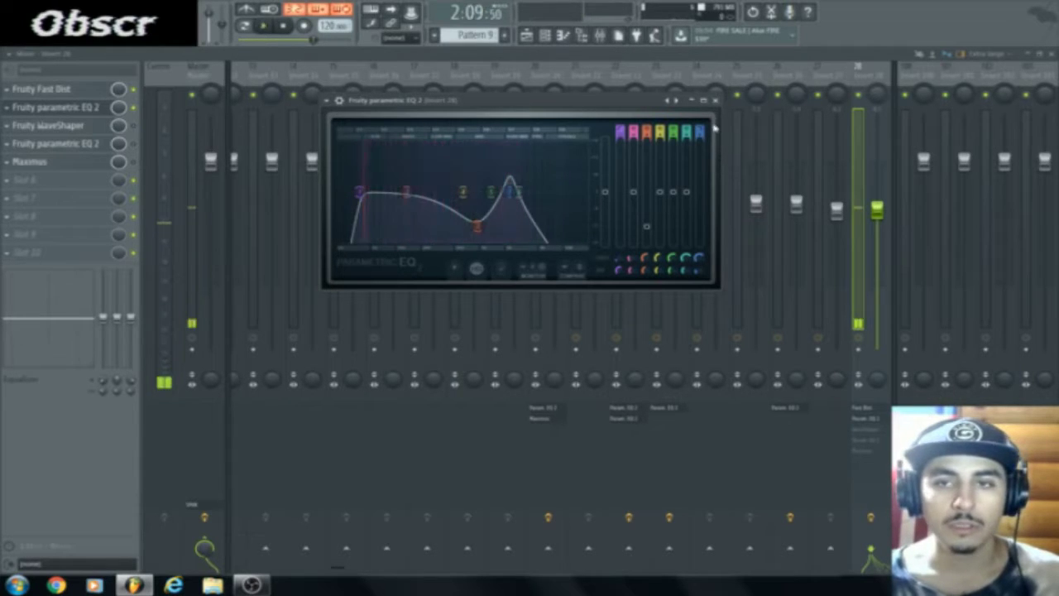
click(716, 100)
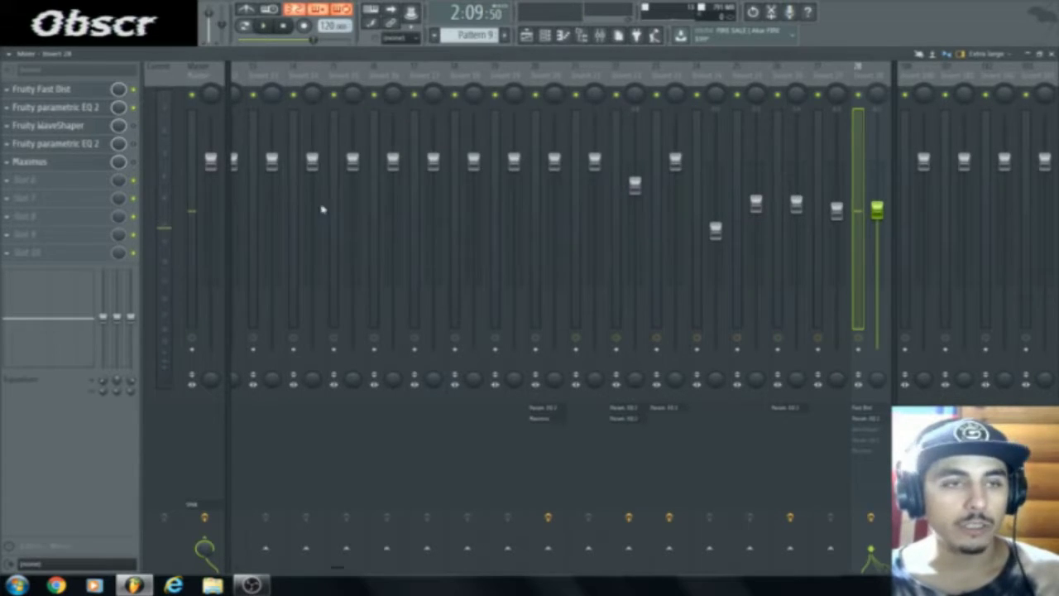
- Enable the Fruity WaveShaper on insert 28 and play the 808 through it
click(133, 125)
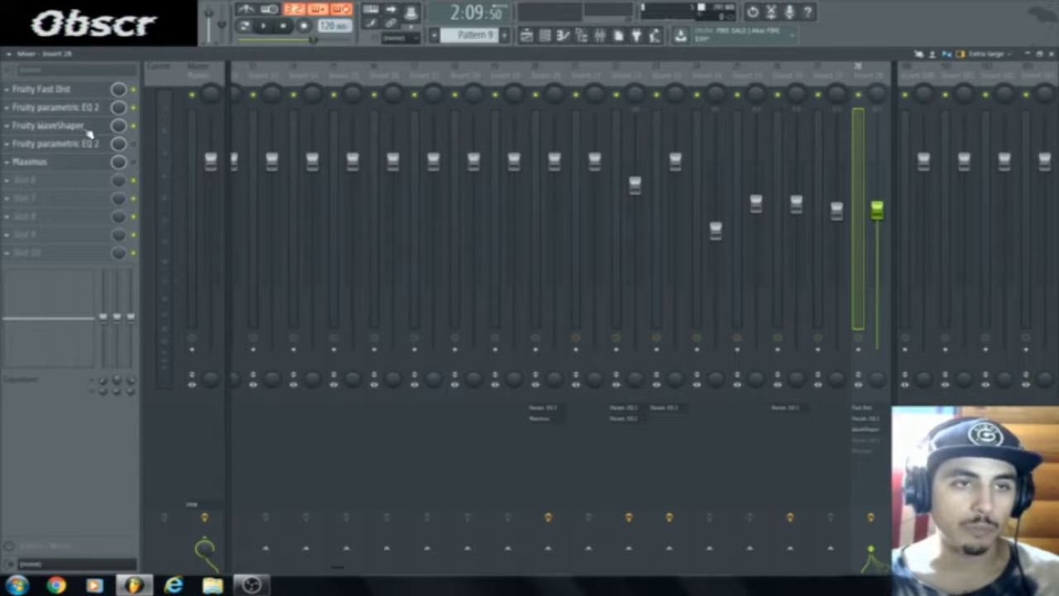
key(space)
key(space)
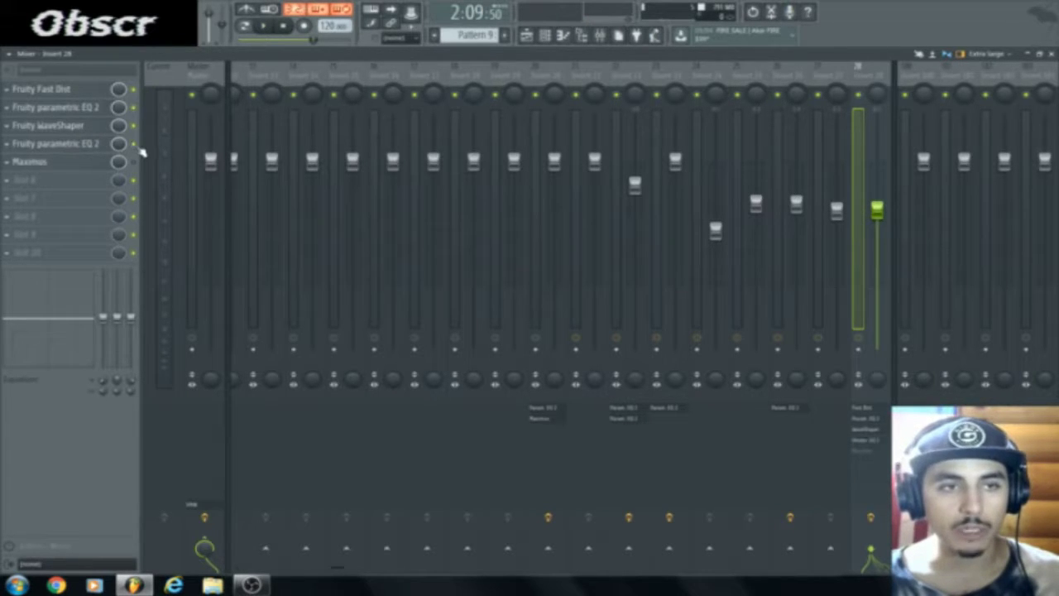
- With the second Fruity parametric EQ 2 enabled on insert 28, view its curve, close it and play the 808 through it
click(83, 144)
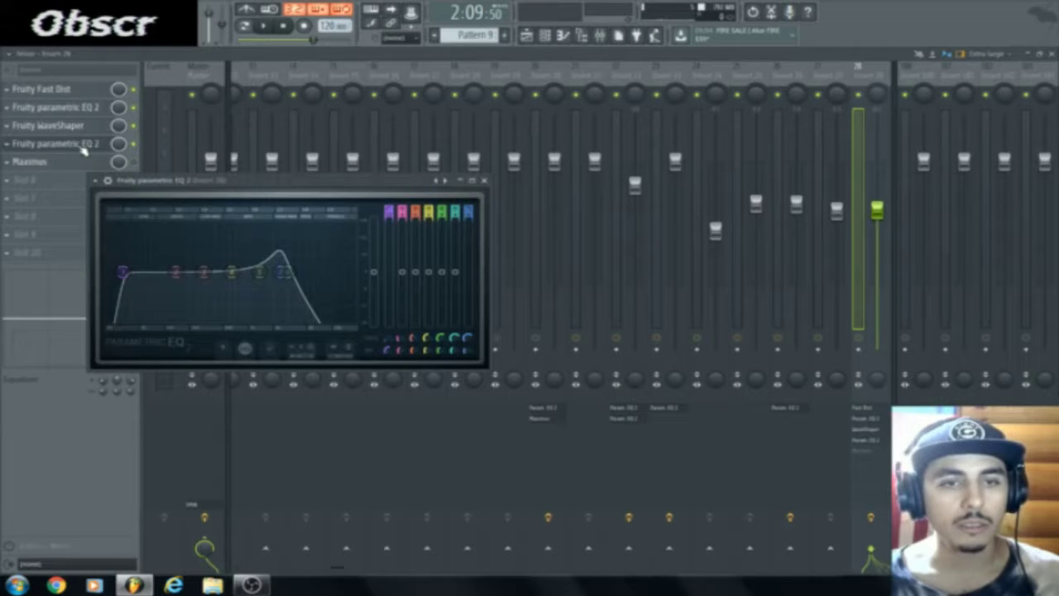
click(486, 182)
key(space)
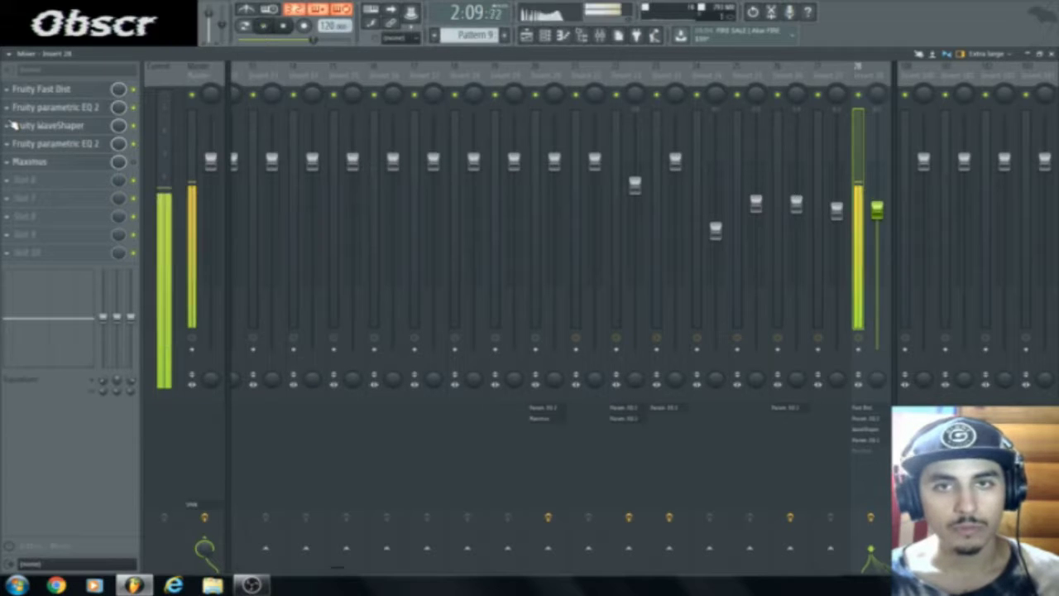
key(space)
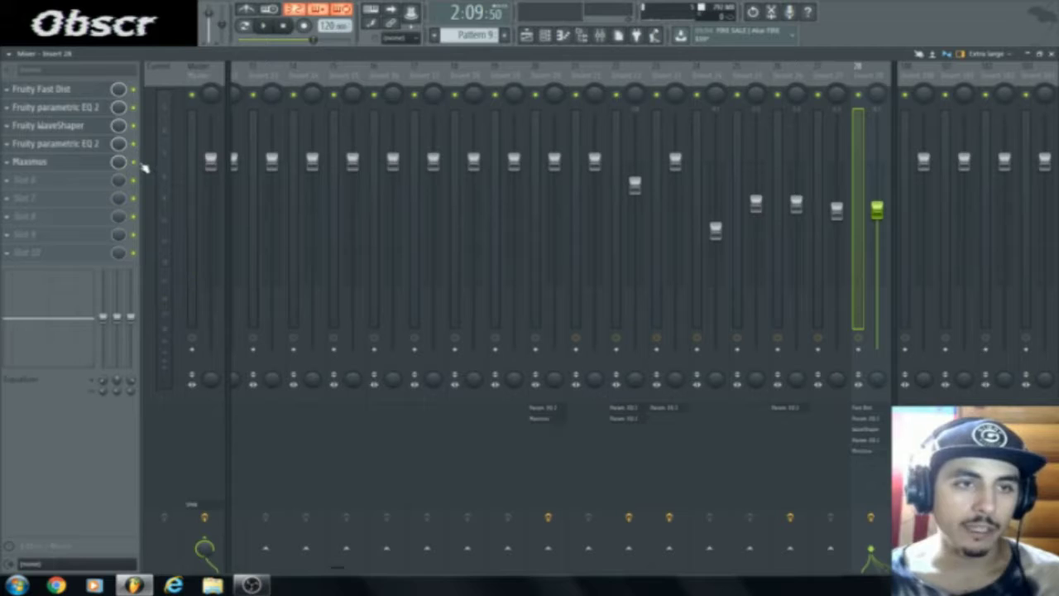
- With Maximus enabled on insert 28, view its settings, close it and play the 808 through the full effects chain
click(74, 166)
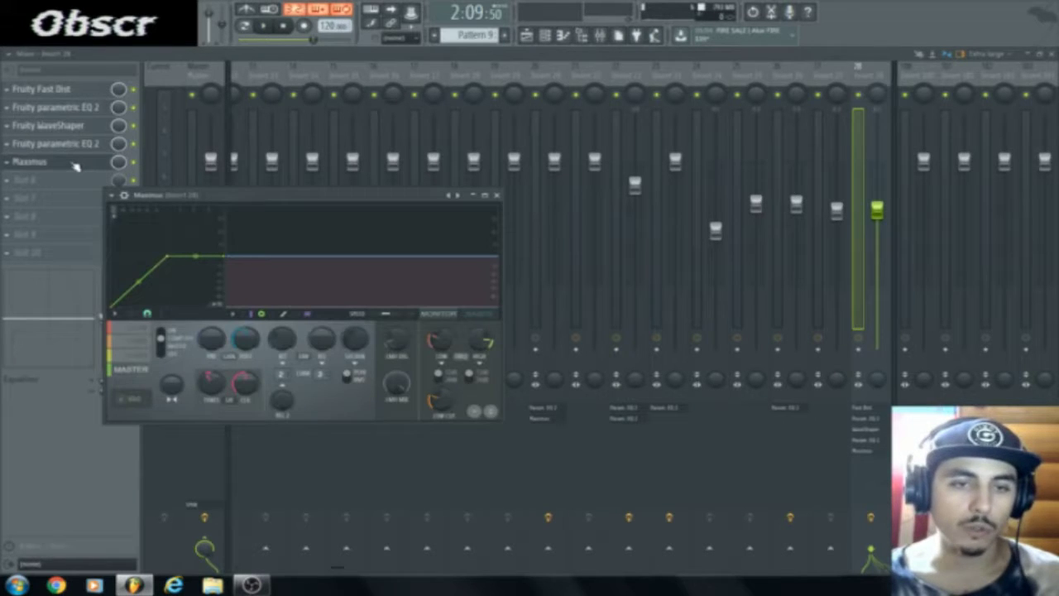
click(497, 195)
key(space)
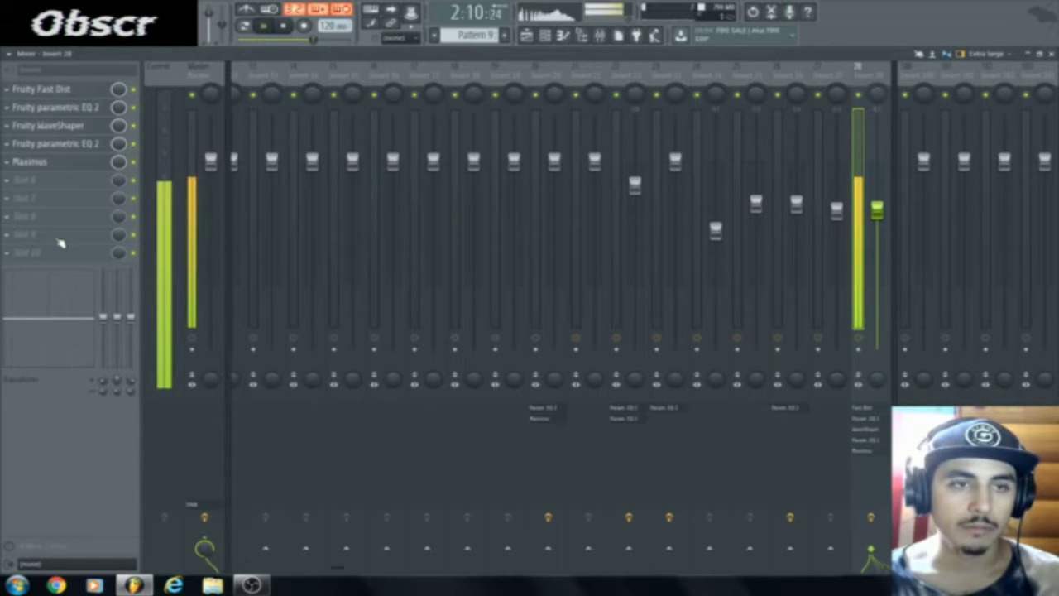
key(space)
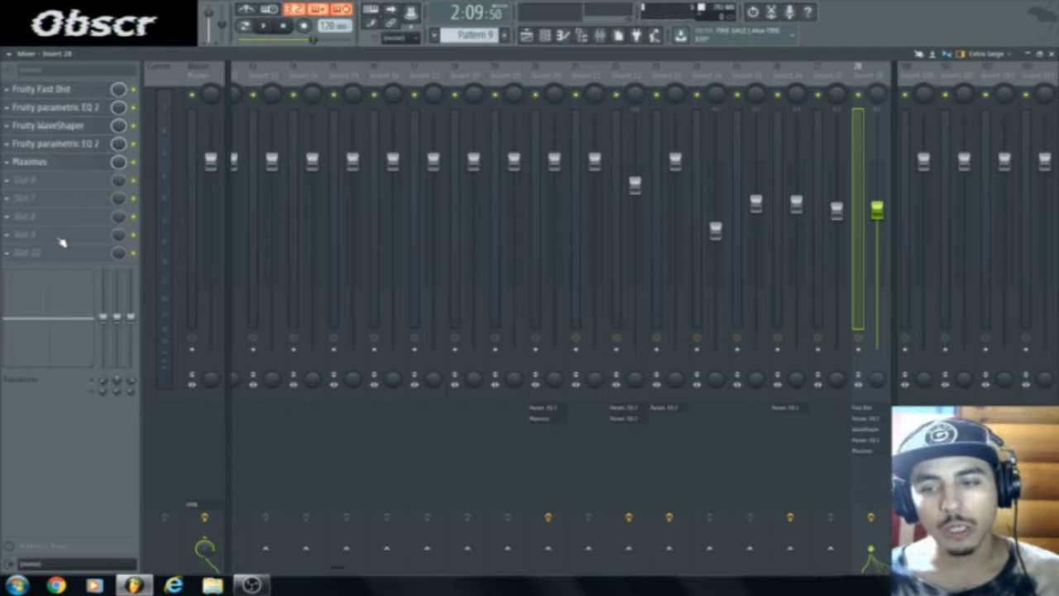
- Return to the playlist and look over the whole arrangement around the intro build-up and first drop
click(526, 35)
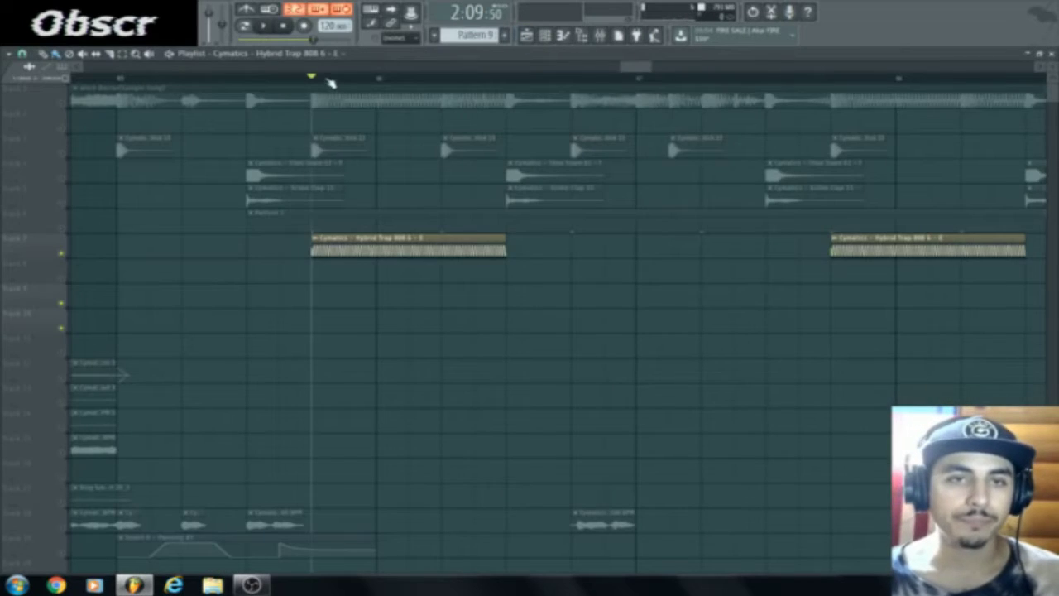
scroll(340, 86, down, 2)
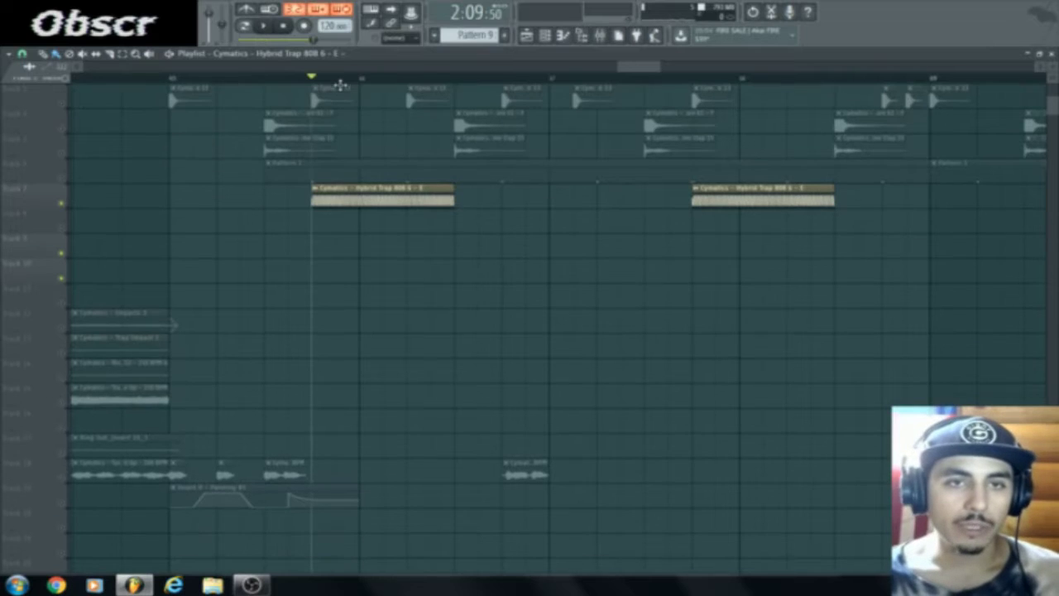
scroll(354, 87, down, 4)
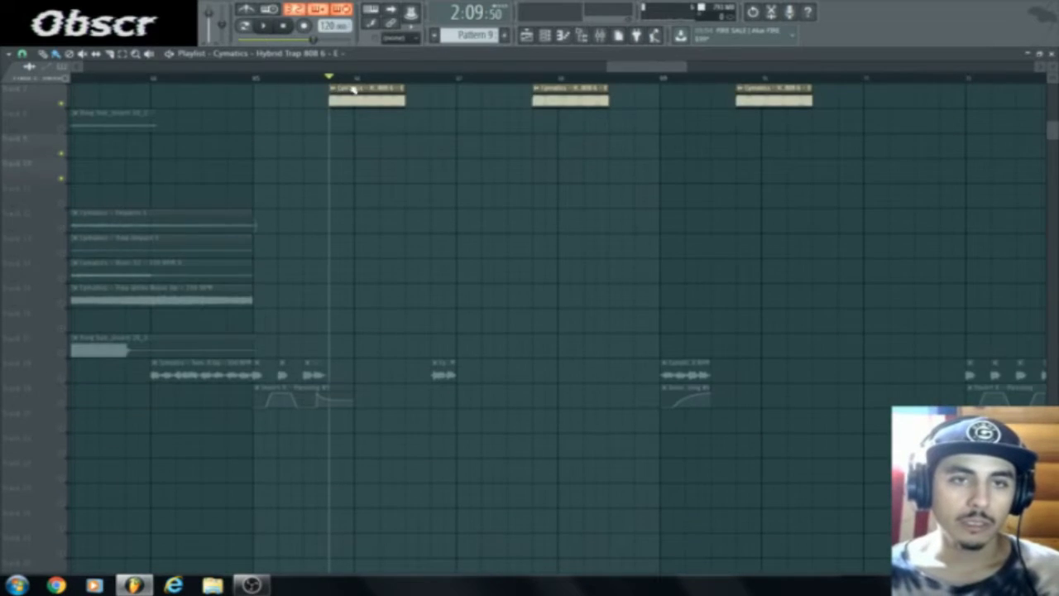
scroll(338, 157, up, 3)
scroll(335, 115, up, 2)
scroll(331, 81, down, 5)
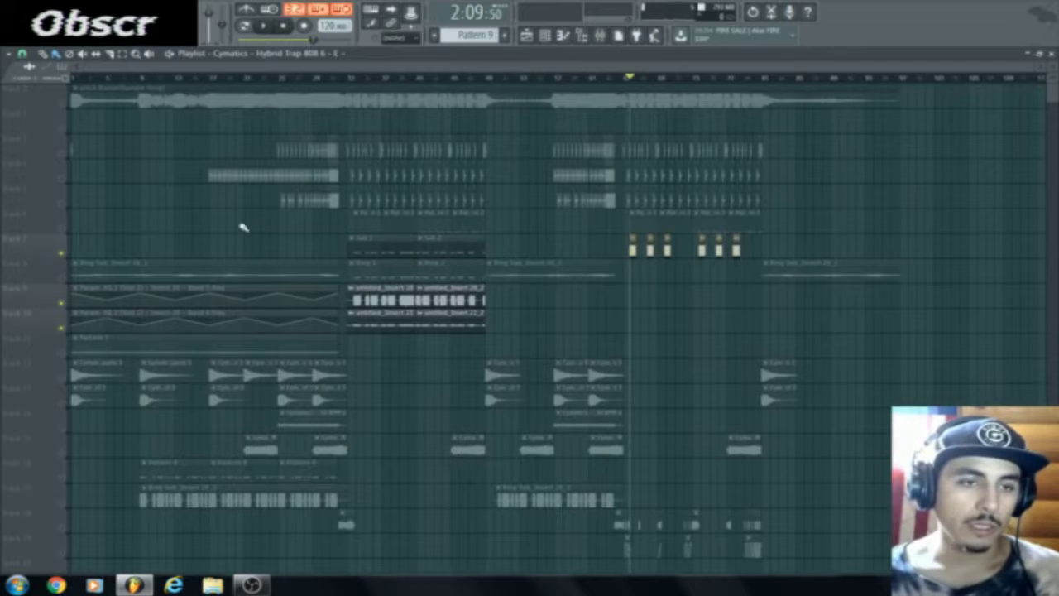
scroll(381, 83, up, 3)
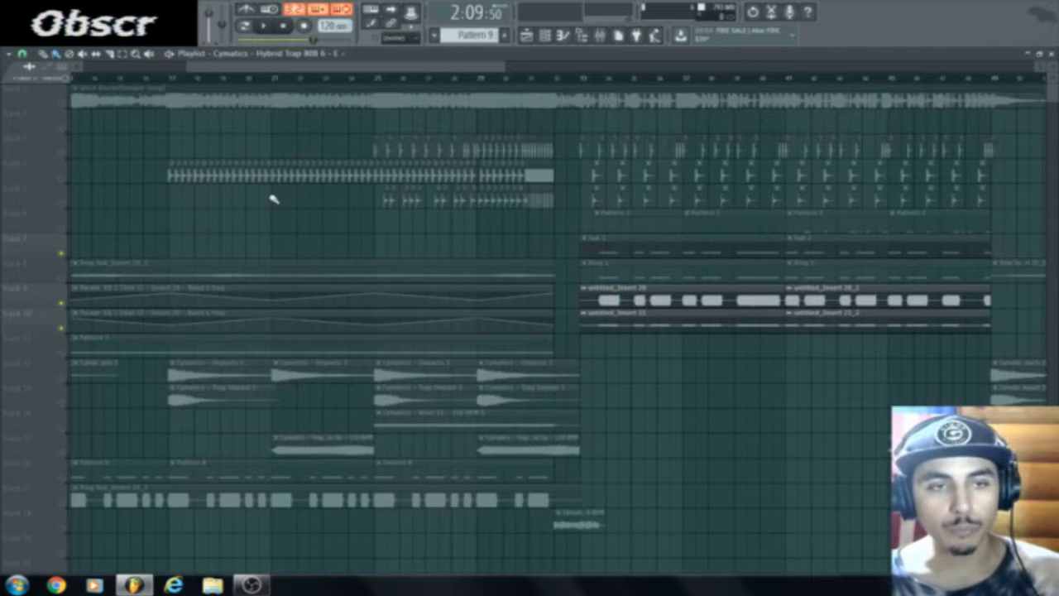
- Unmute playlist tracks 2 to 5 with the drums, plus tracks 14 and 15 with the riser and white noise
click(60, 157)
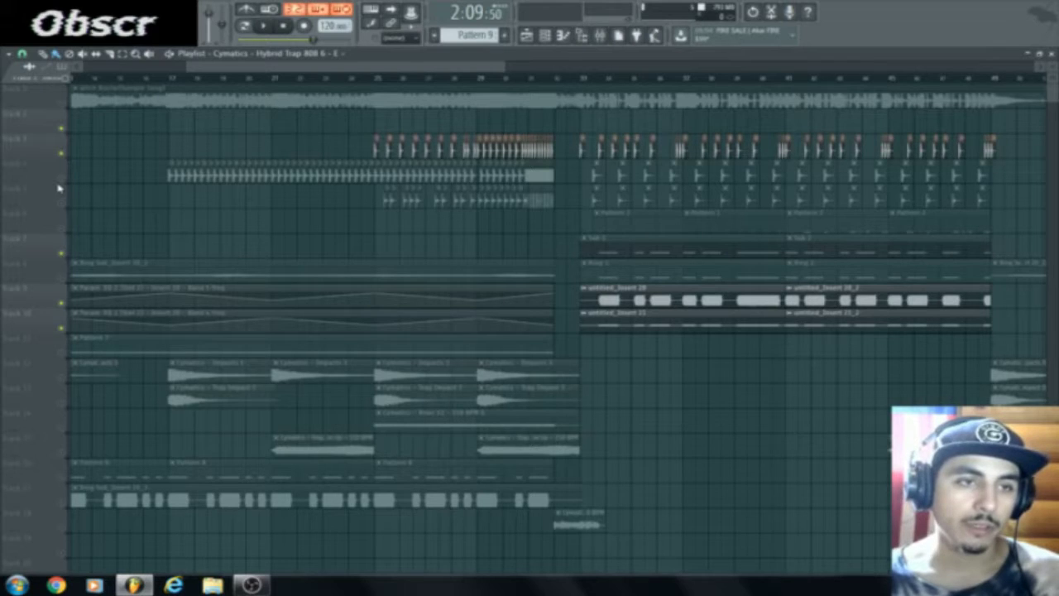
click(59, 187)
click(61, 207)
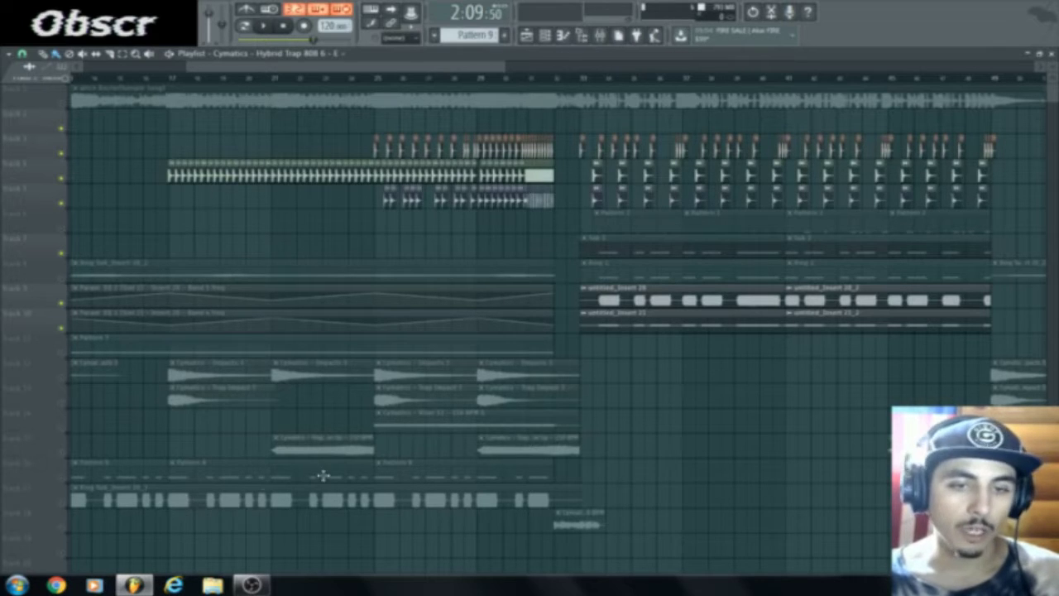
click(63, 447)
click(64, 429)
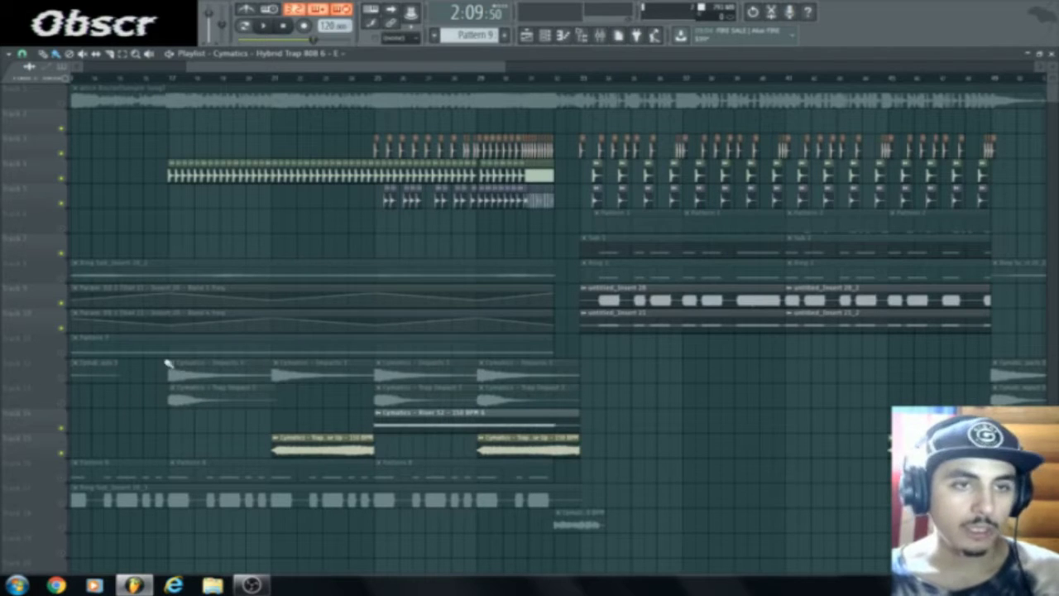
- Play the first build-up from bar 17 with the unmuted drums, riser and white noise, and stop playback
click(170, 78)
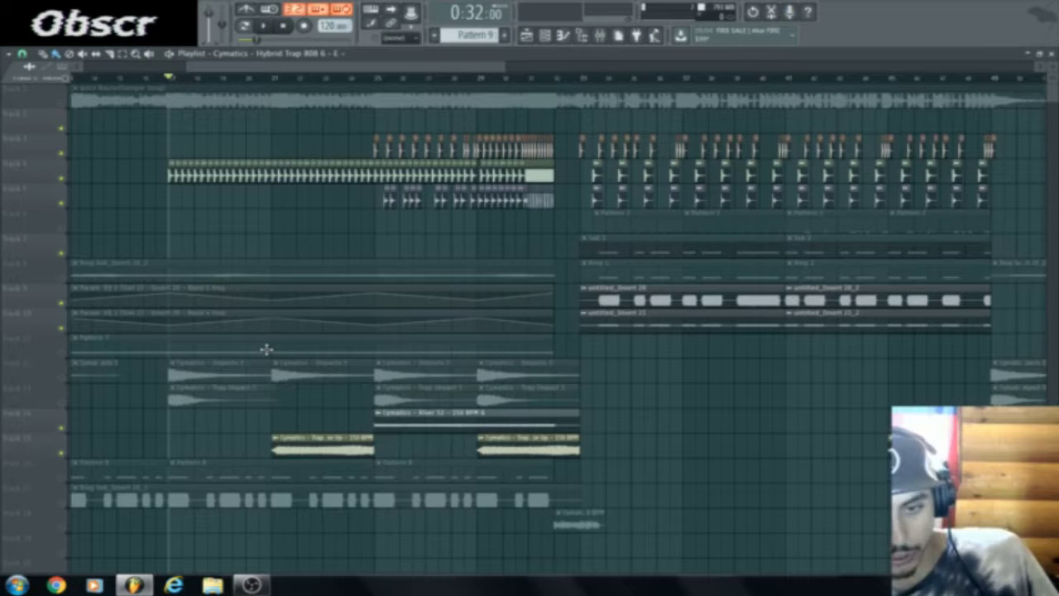
key(space)
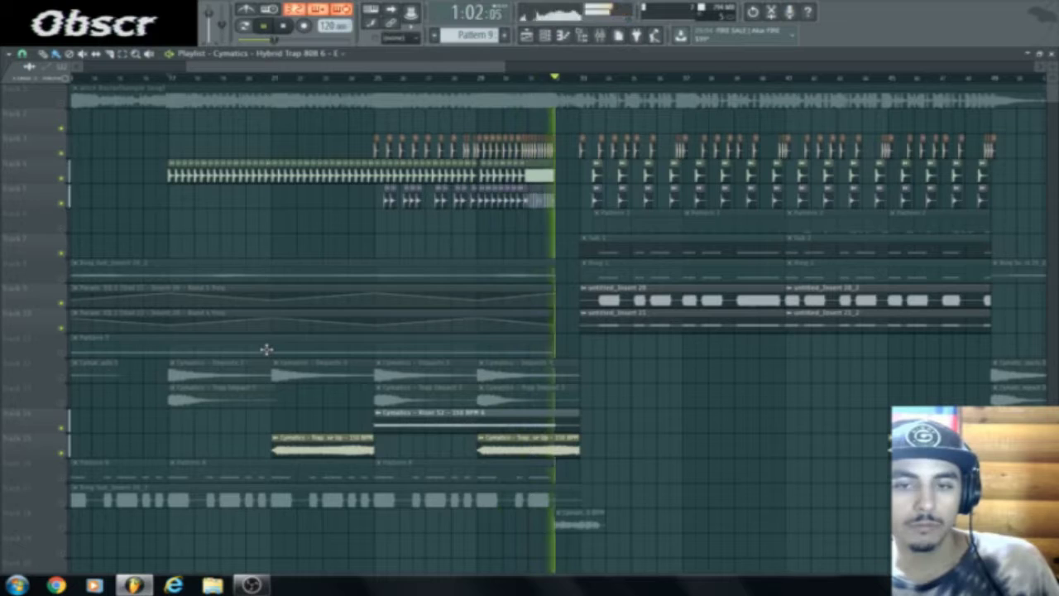
key(space)
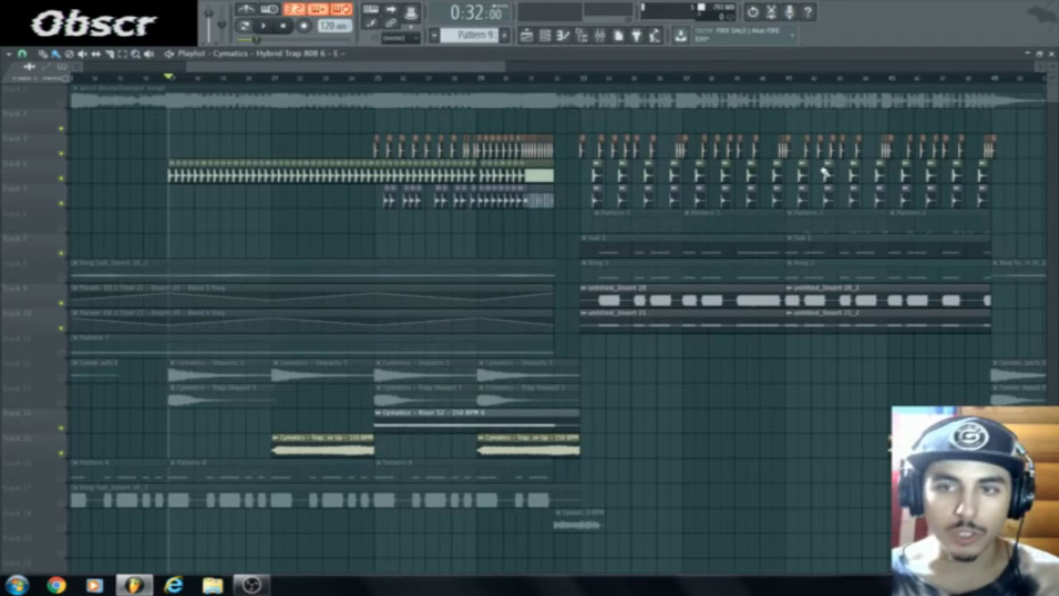
- Unmute track 17 with the Ring Sub clips and all remaining playlist tracks except track 1
scroll(456, 305, down, 2)
scroll(456, 305, up, 2)
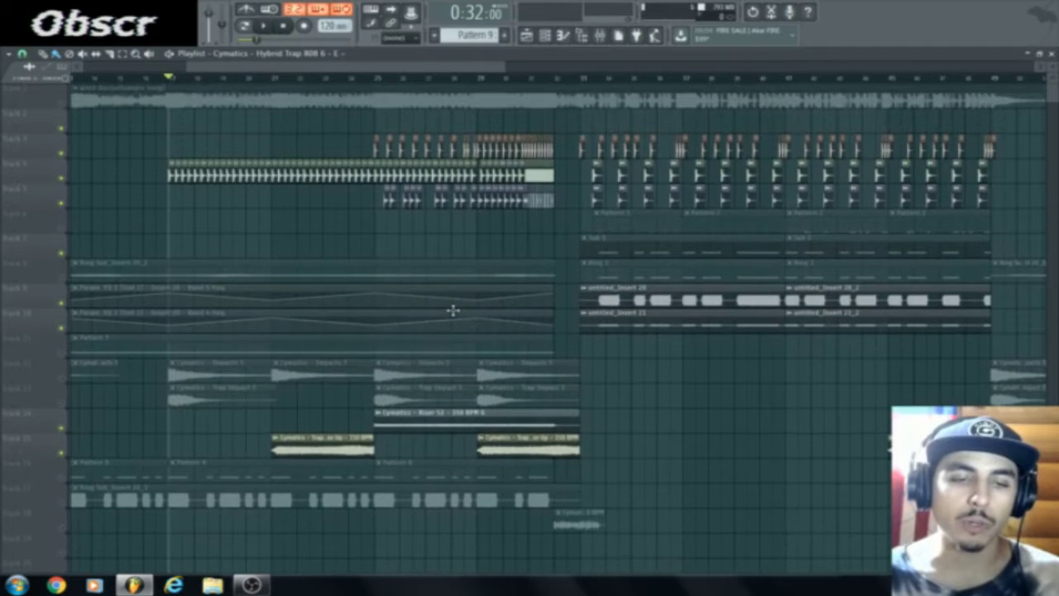
click(61, 503)
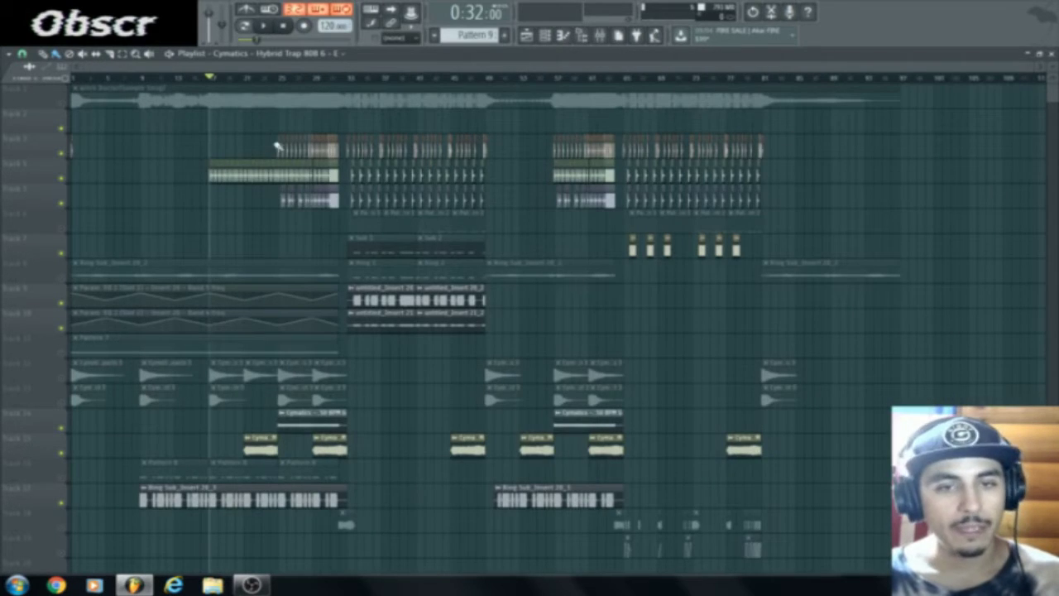
click(64, 130)
click(60, 106)
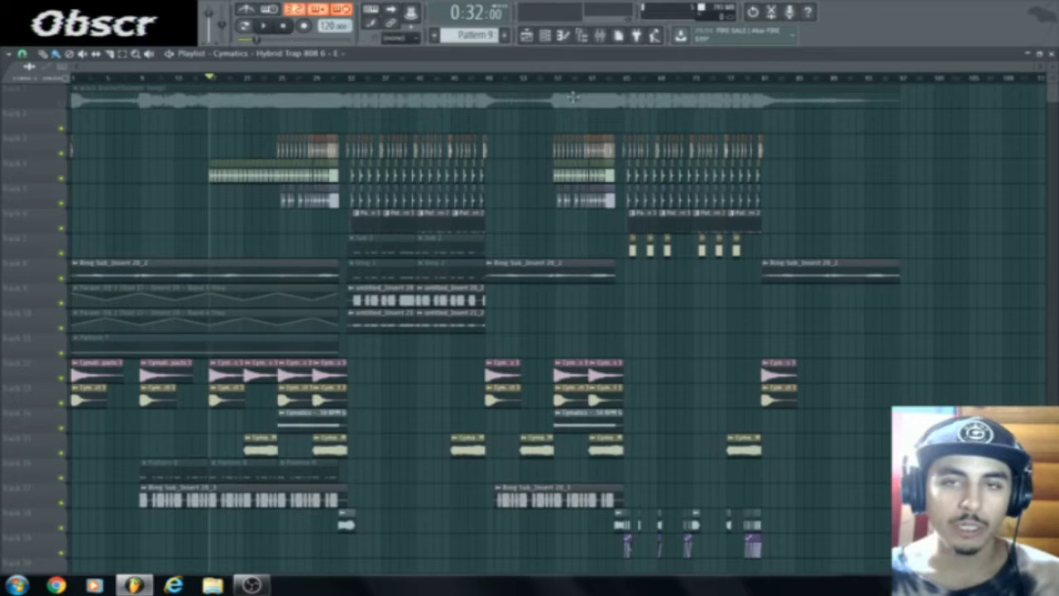
- Play the transition into the second drop from bar 64, and stop playback
scroll(639, 83, up, 2)
scroll(639, 83, up, 4)
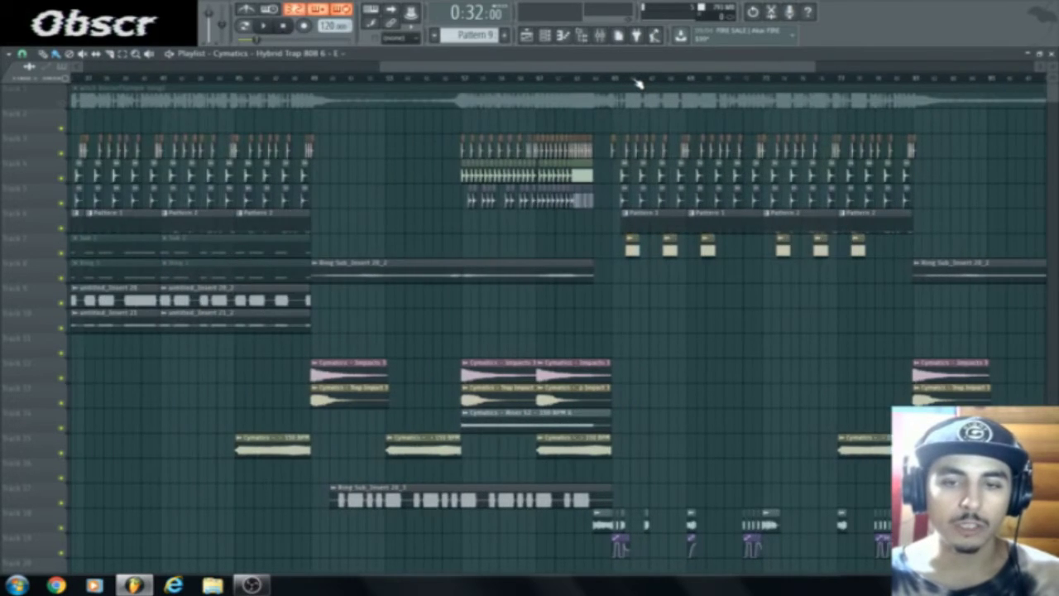
scroll(579, 294, down, 4)
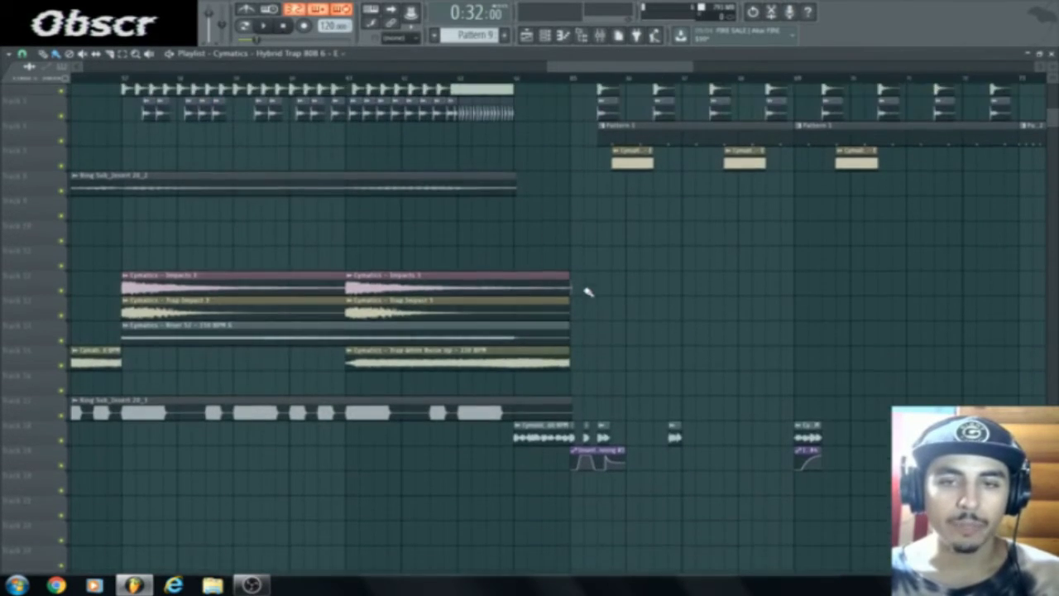
click(518, 80)
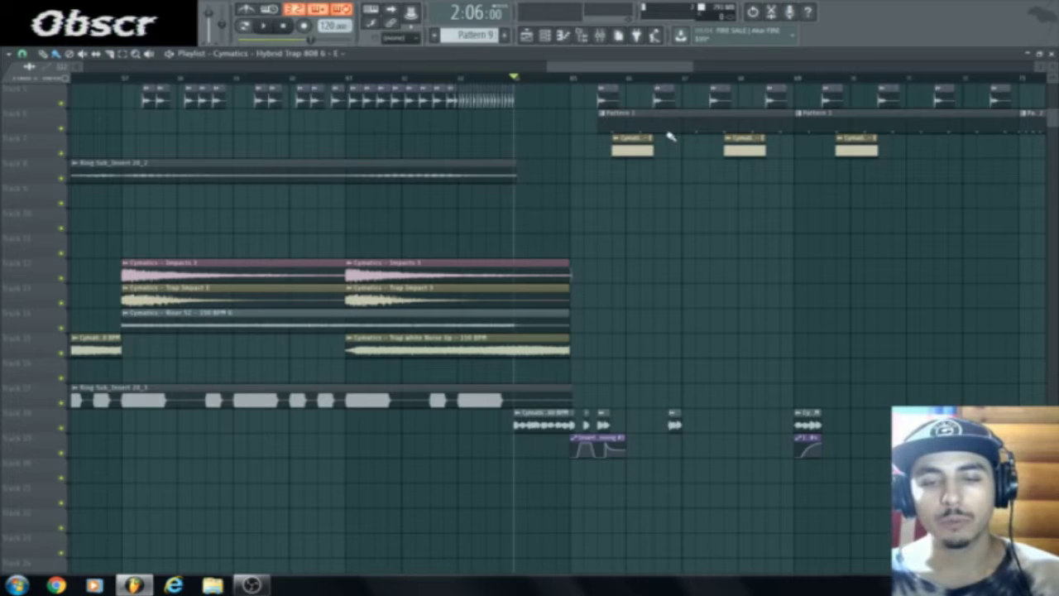
key(space)
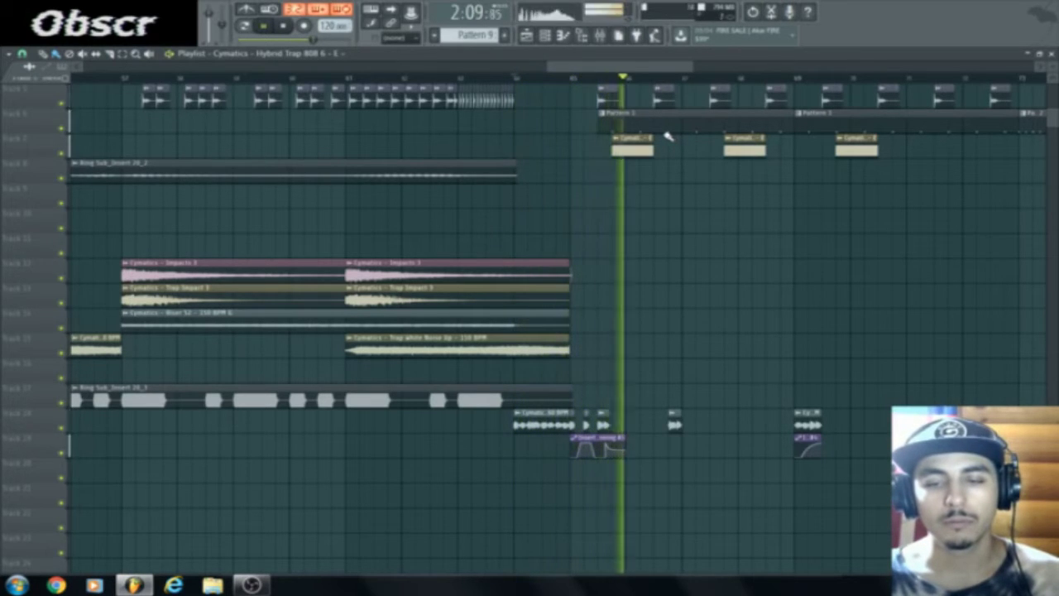
key(space)
- Play the second drop from bar 69 to hear its effect clip and automation, and stop playback
click(797, 80)
key(space)
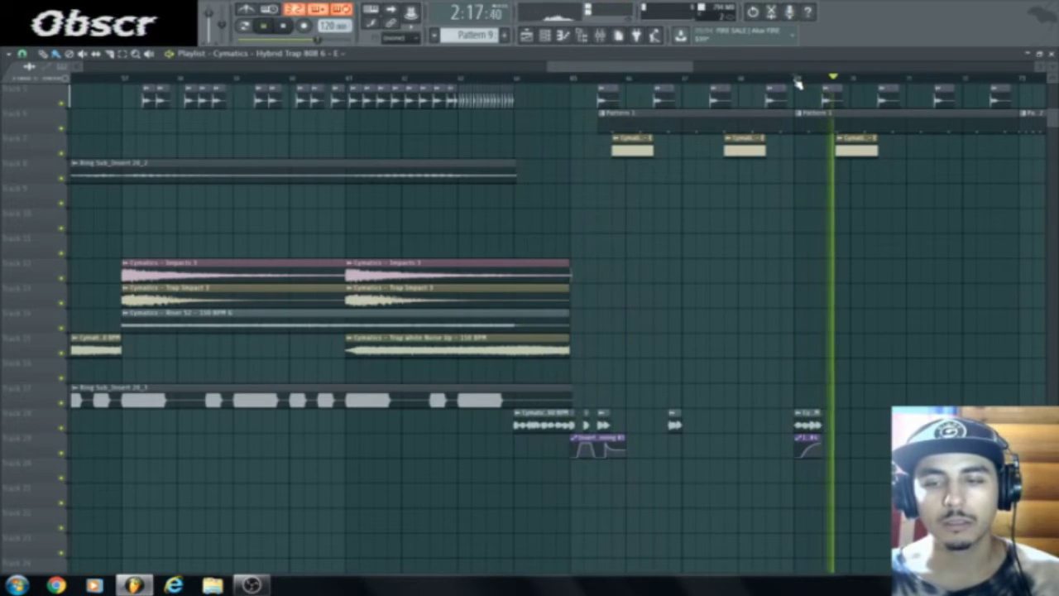
key(space)
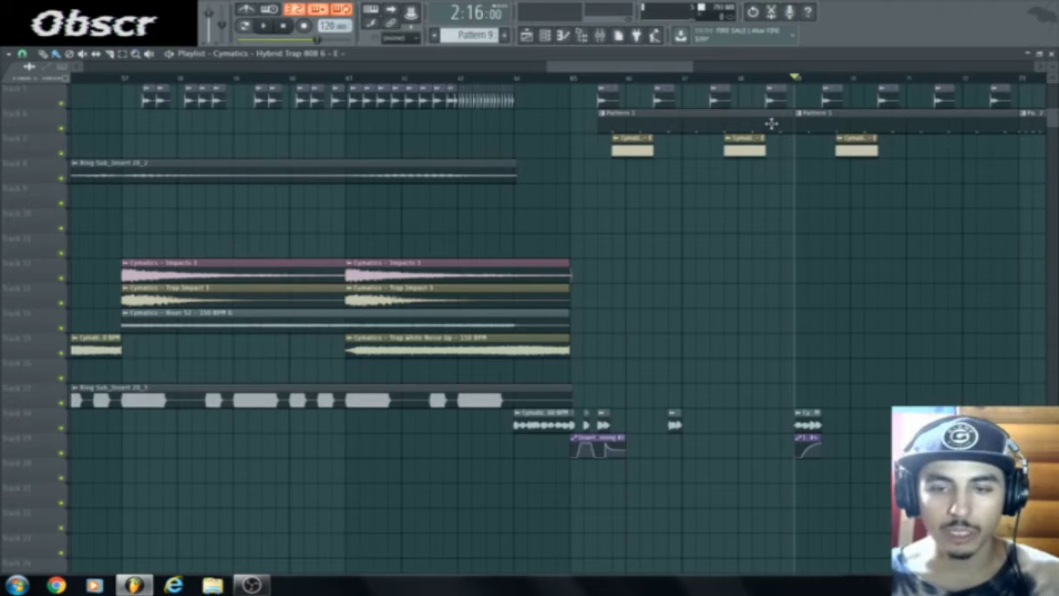
- Place the playhead at bar 65, review the whole arrangement, and return to the song's start for playback
click(573, 78)
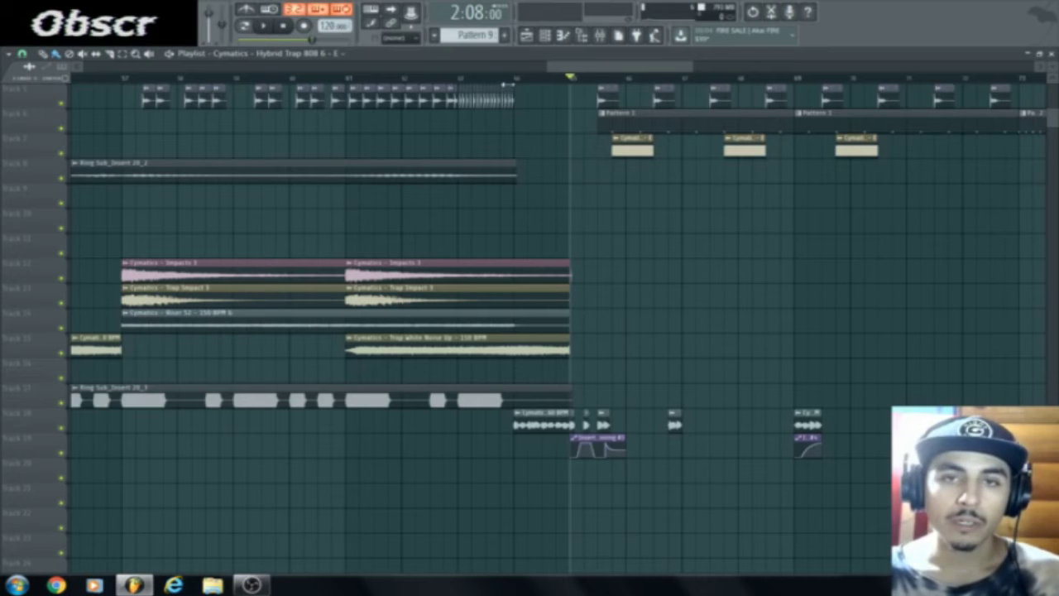
scroll(511, 83, down, 6)
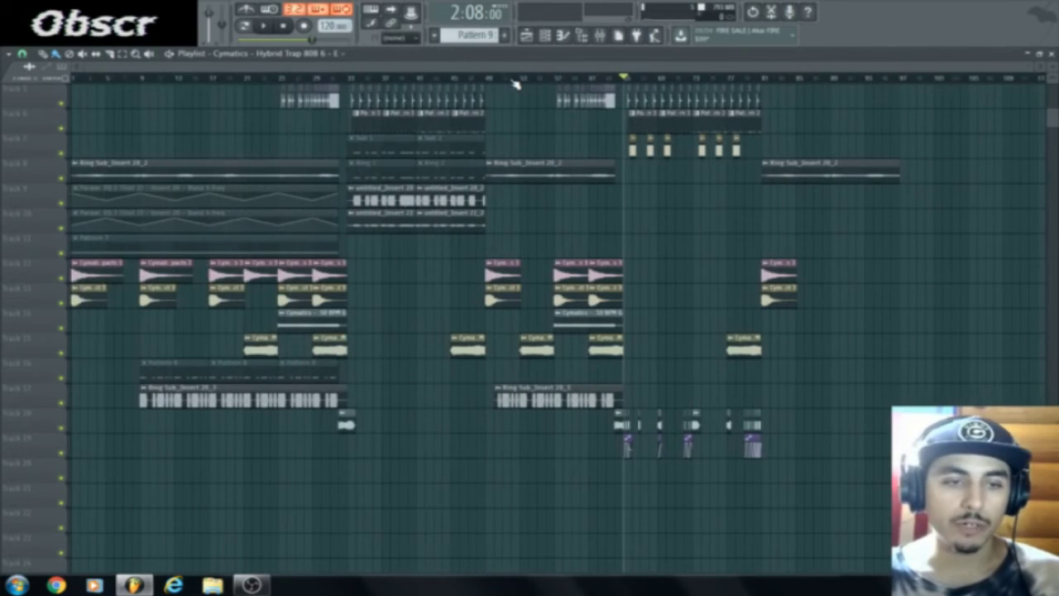
scroll(439, 224, up, 4)
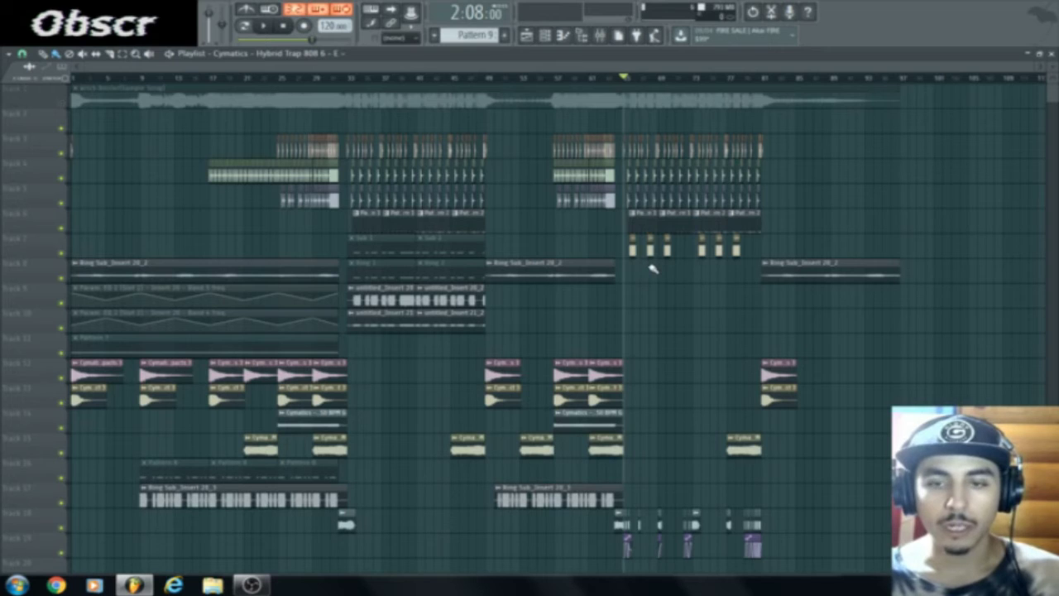
scroll(653, 268, down, 4)
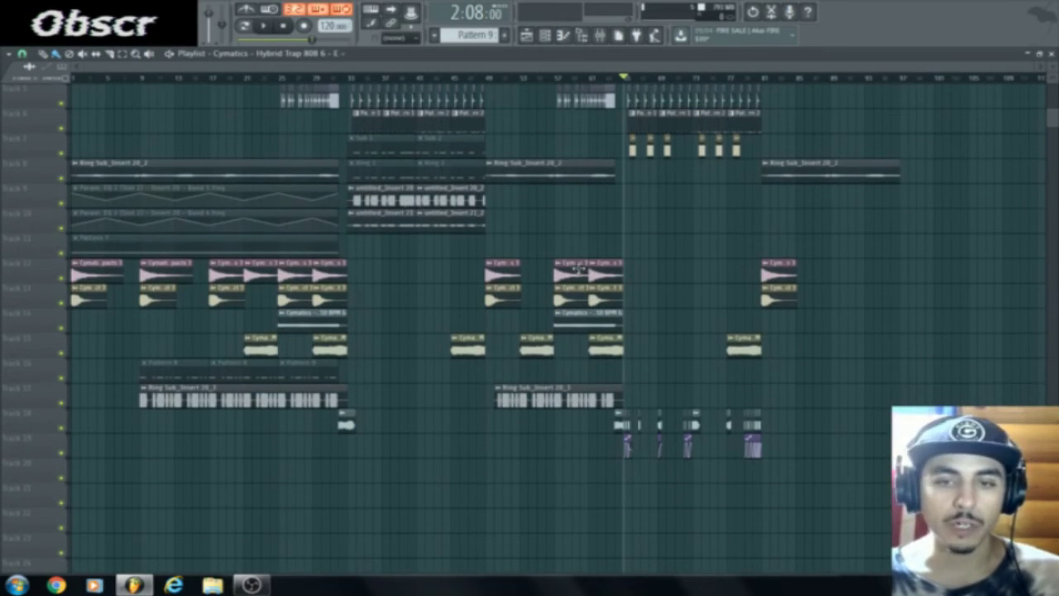
scroll(567, 272, up, 4)
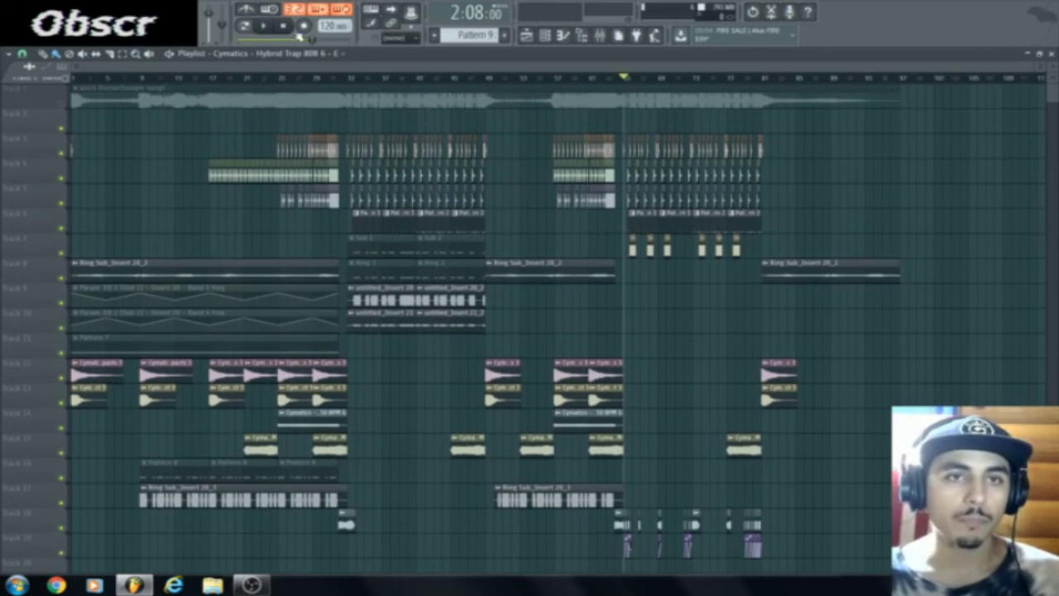
key(space)
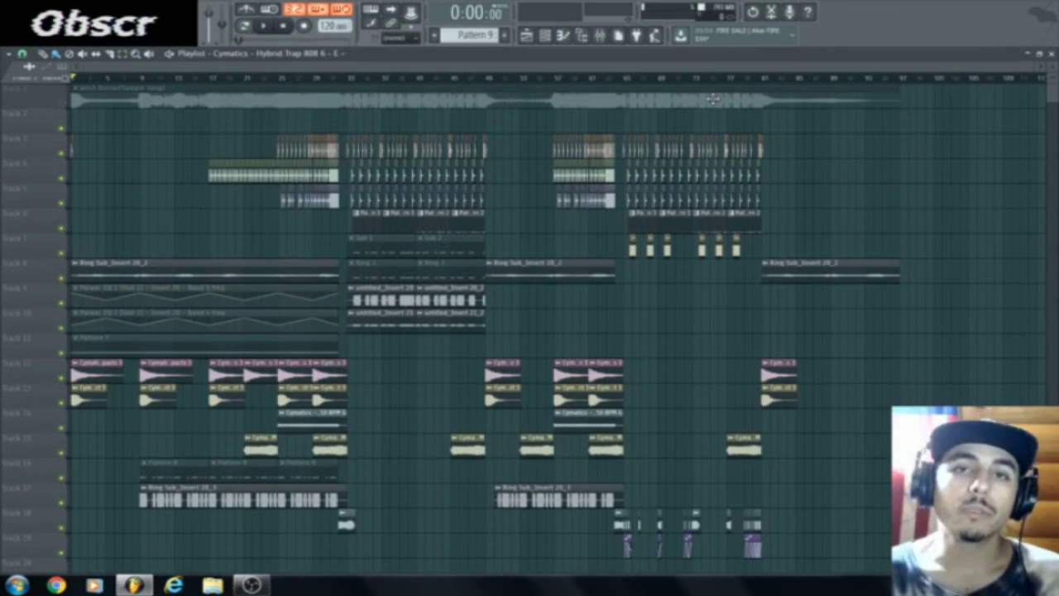